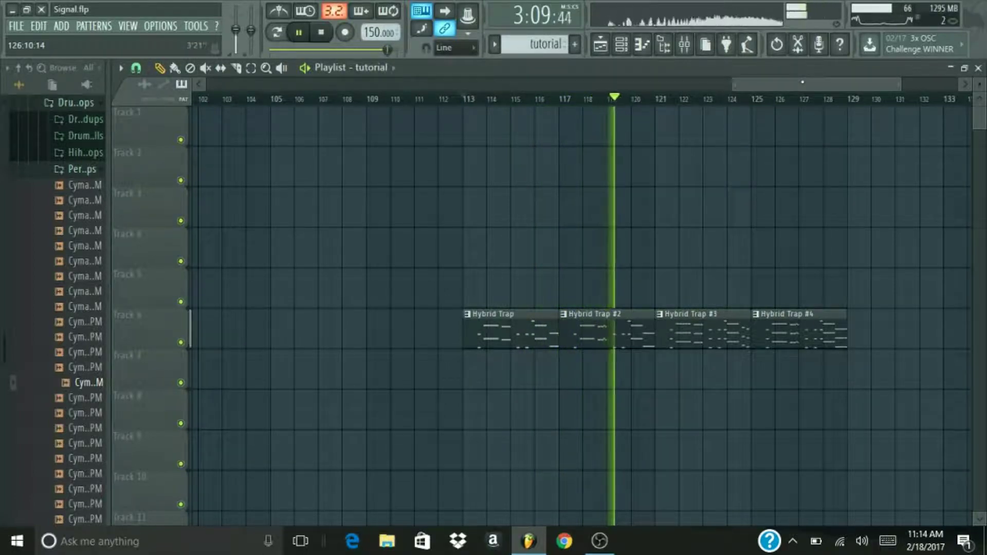
Step: Stop playback, move the song position to bar 81, and play that section before stopping again
key(space)
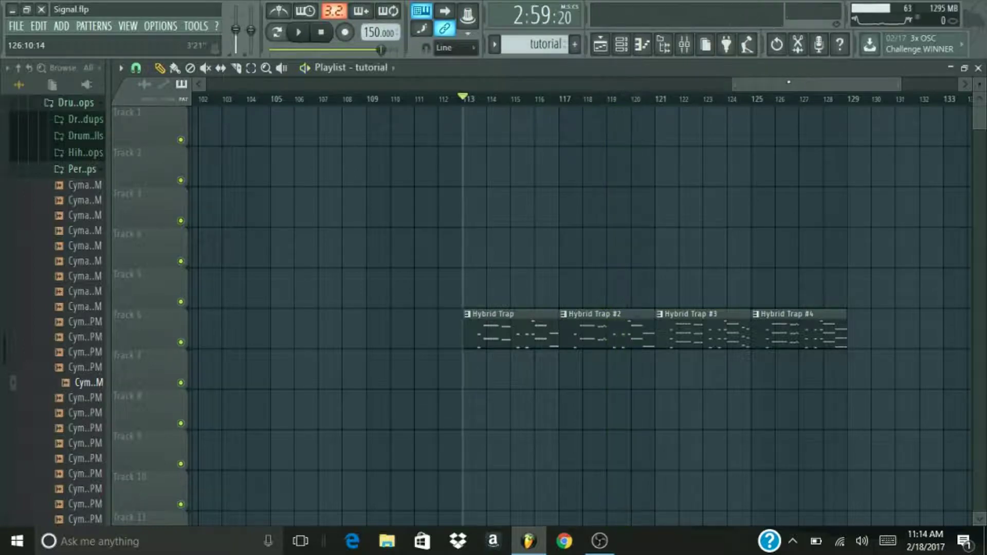
drag(789, 82, 665, 77)
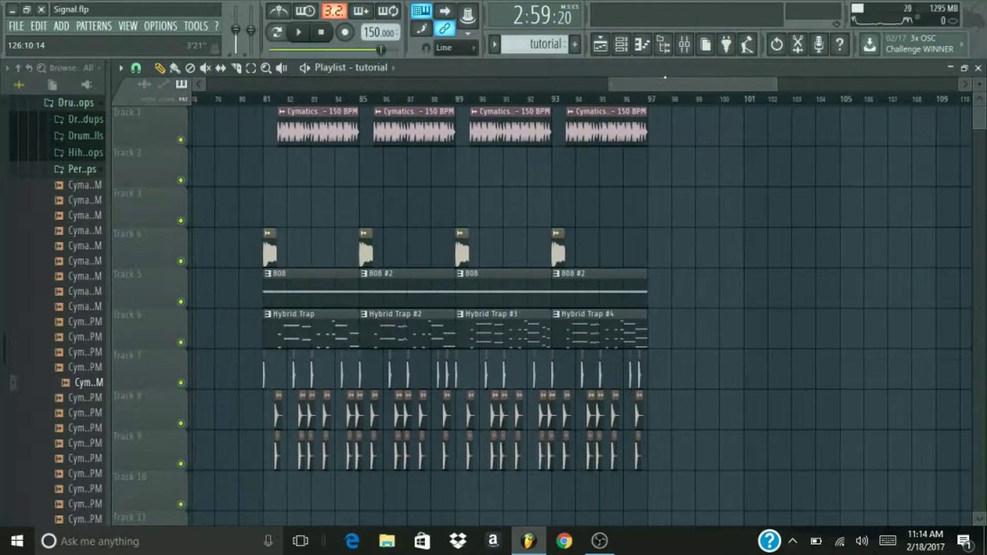
click(265, 99)
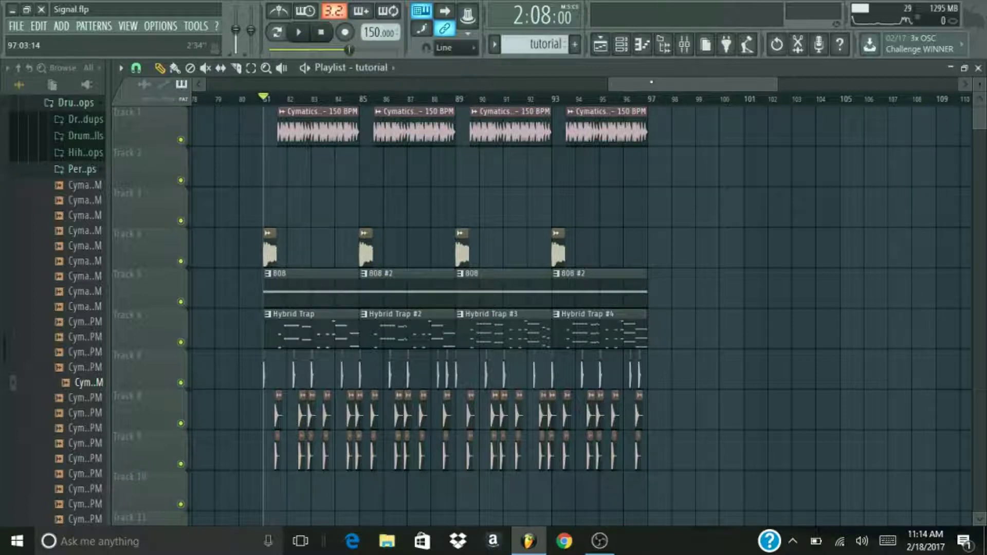
key(space)
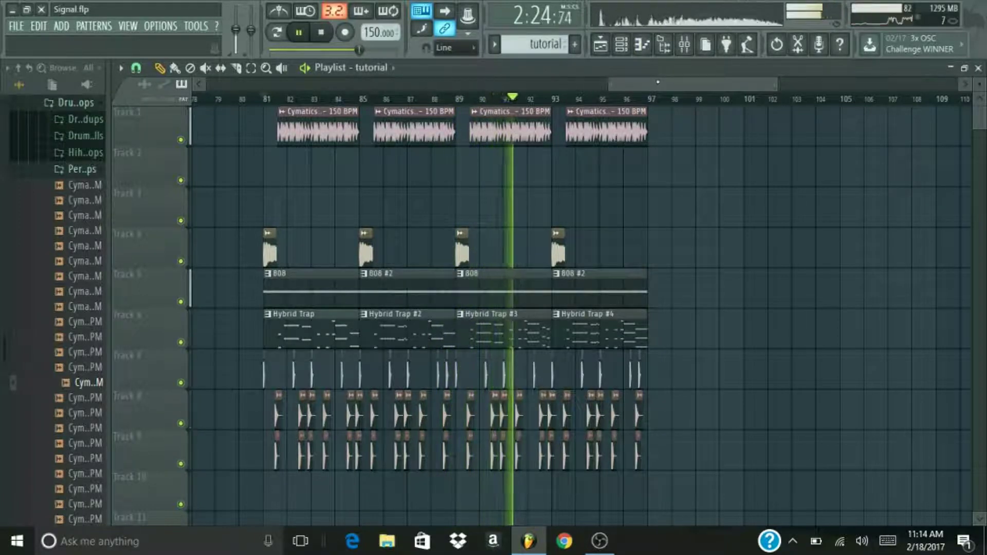
key(space)
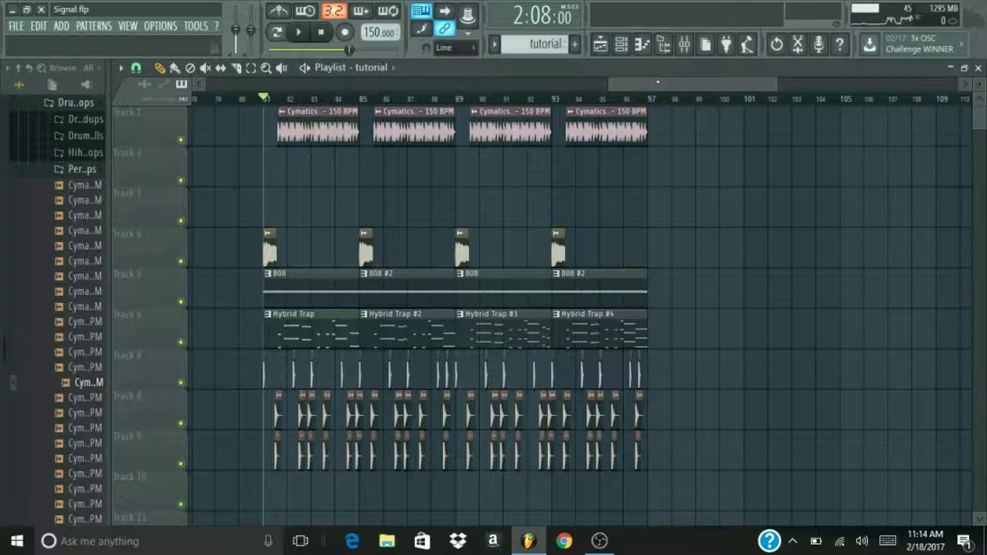
mouse_move(658, 81)
mouse_down()
mouse_move(678, 83)
mouse_move(659, 84)
mouse_up()
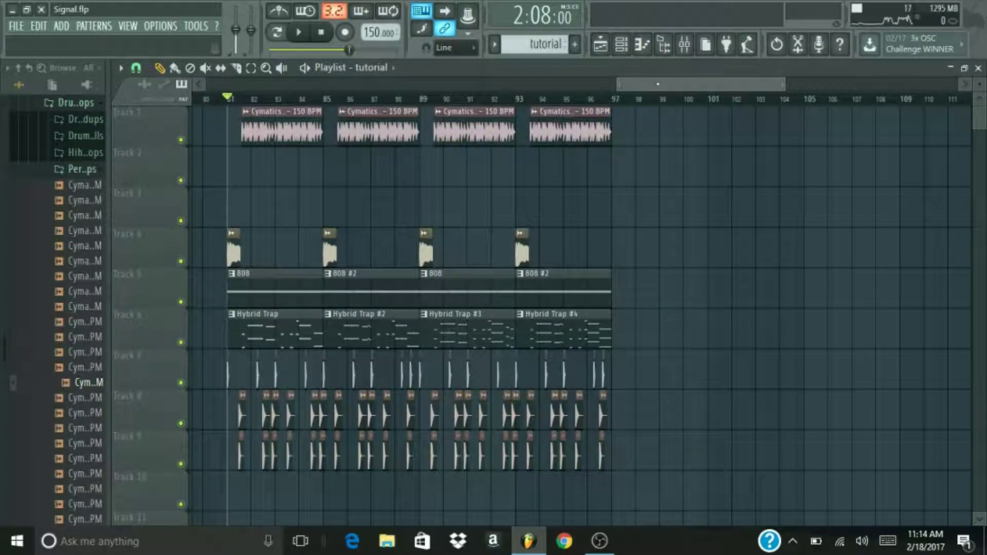
drag(658, 84, 659, 83)
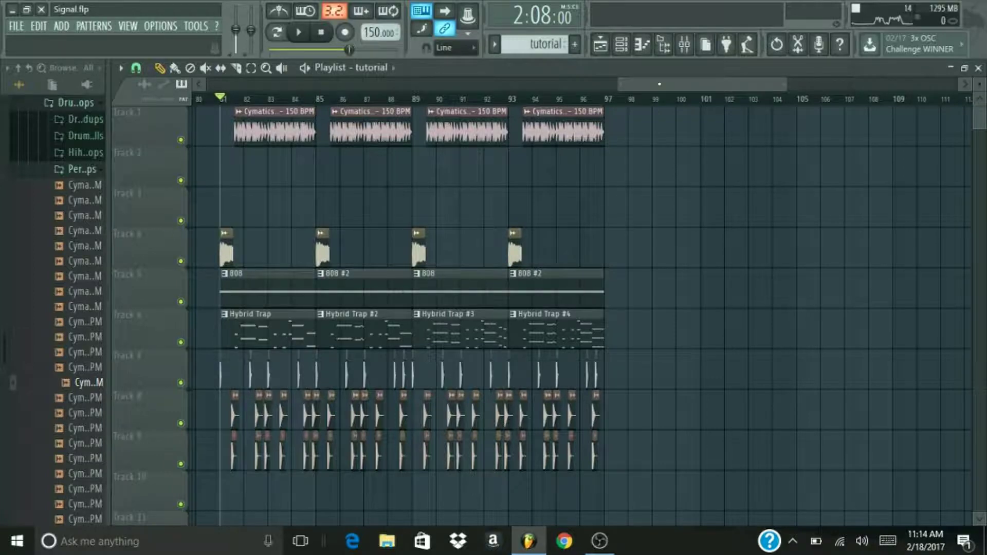
Step: Solo Track 1 and paint the tutorial pattern on it at bar 113
scroll(581, 308, right, 3)
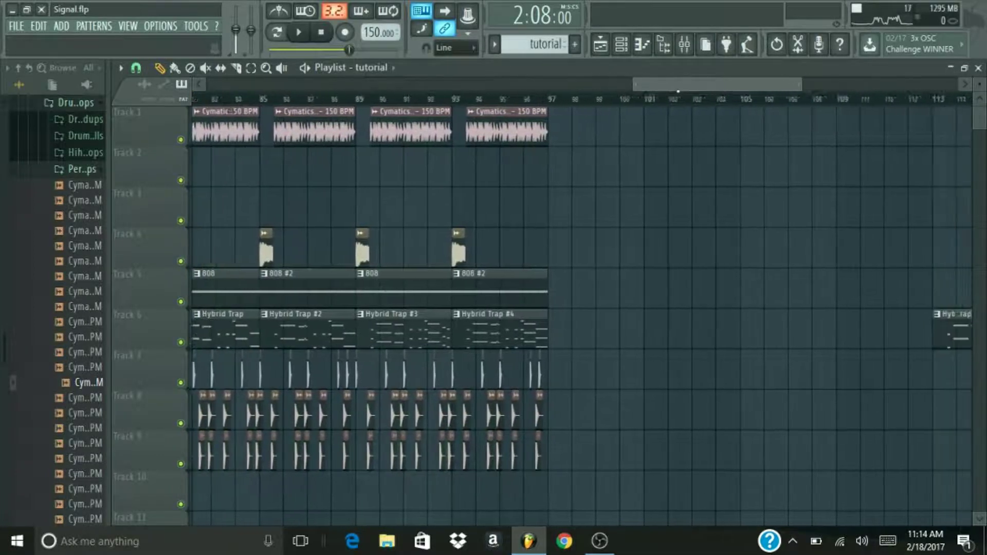
drag(678, 92, 770, 123)
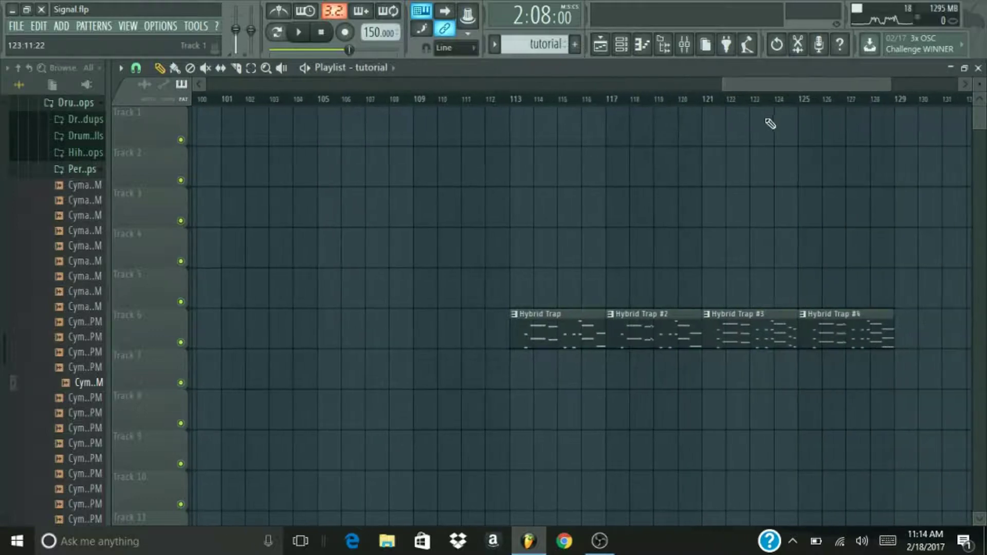
right_click(181, 141)
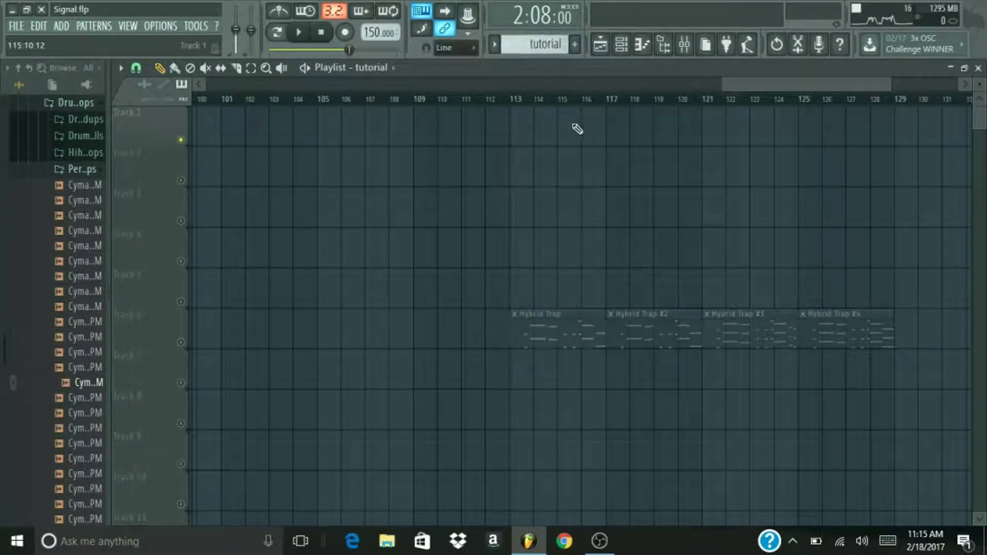
mouse_move(577, 129)
mouse_down()
mouse_move(620, 126)
mouse_move(542, 103)
mouse_up()
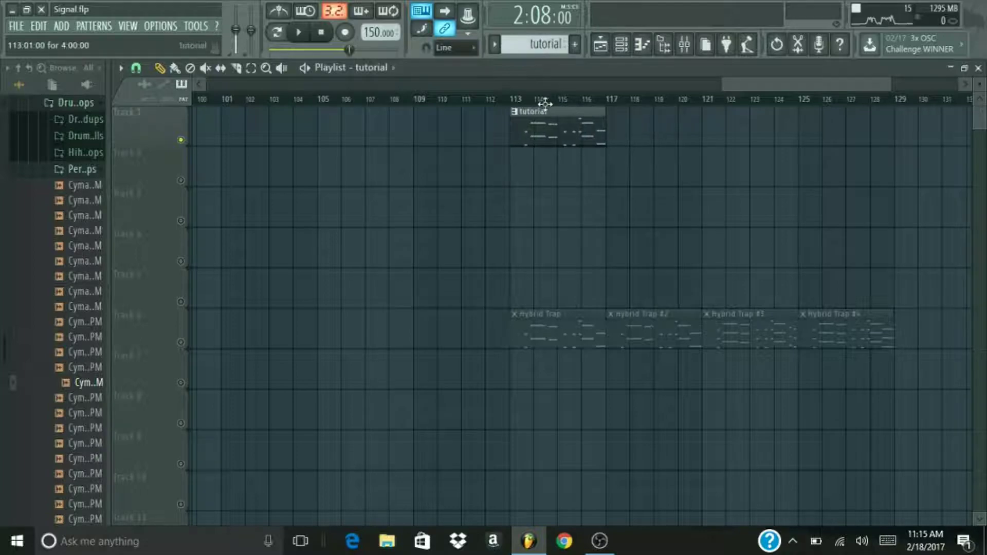
Step: Open Serum from the Channel rack, then close it and play the song from bar 113
click(628, 52)
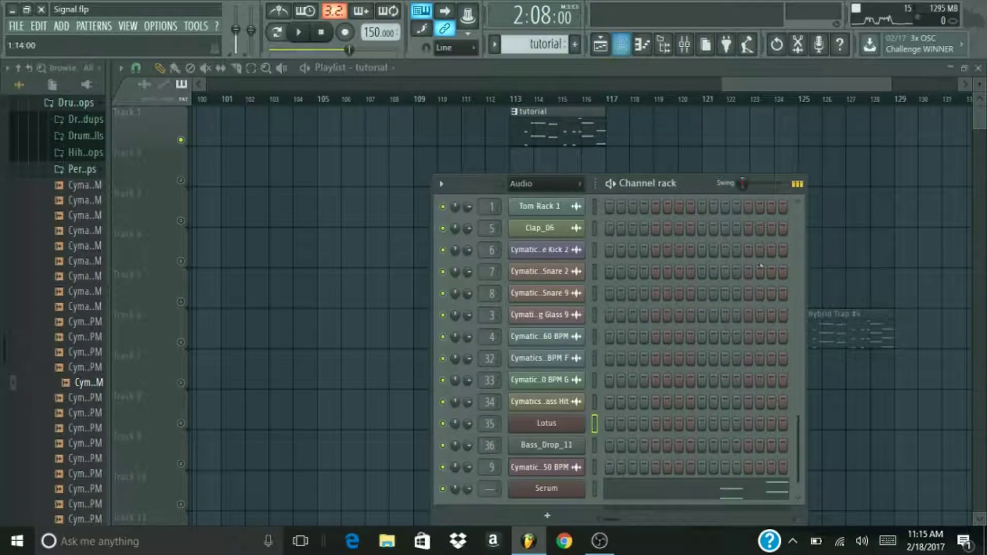
scroll(797, 419, down, 1)
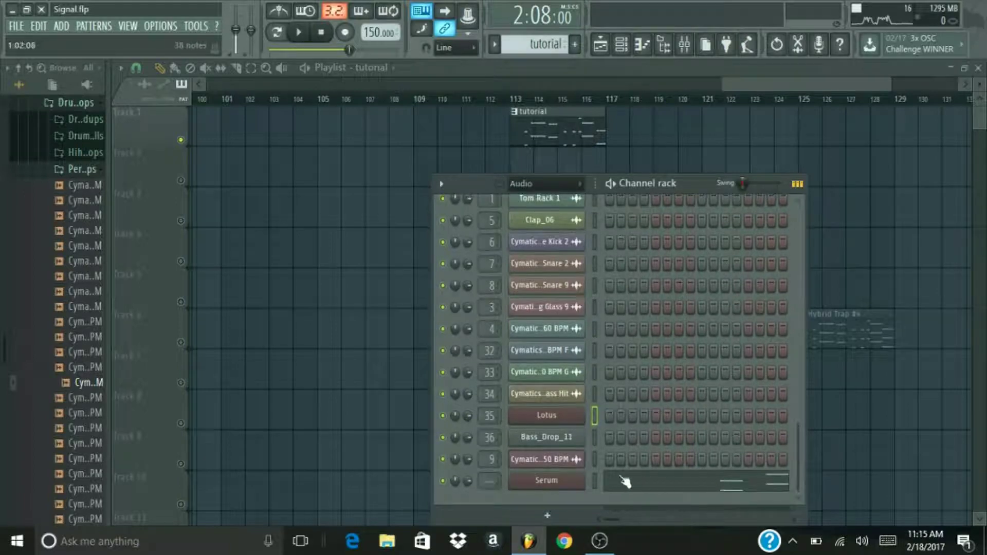
click(577, 482)
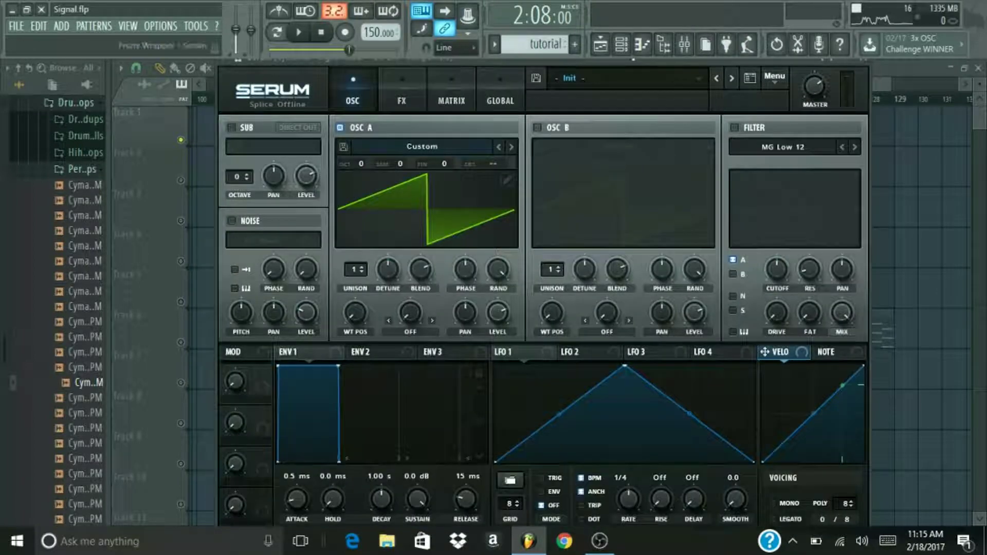
drag(849, 59, 848, 114)
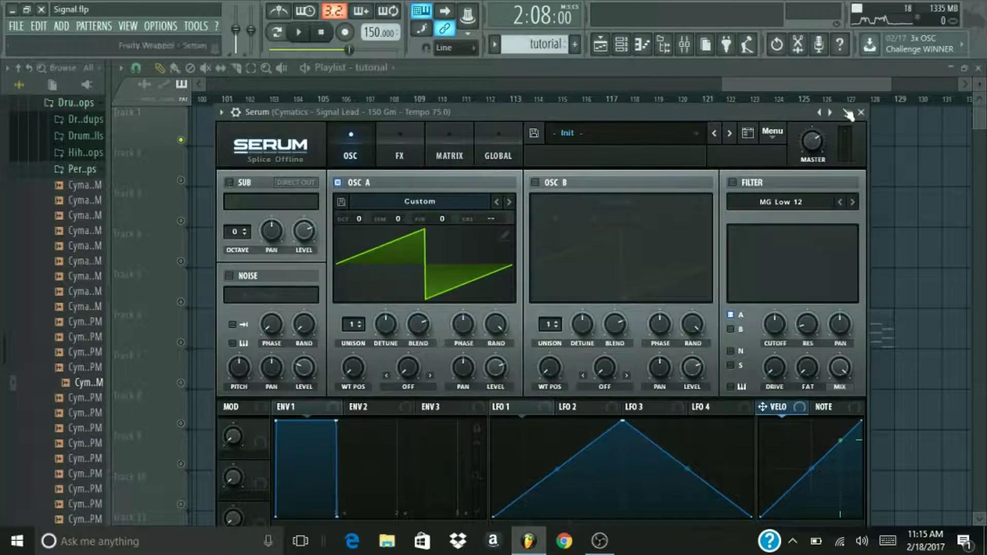
click(861, 112)
click(510, 98)
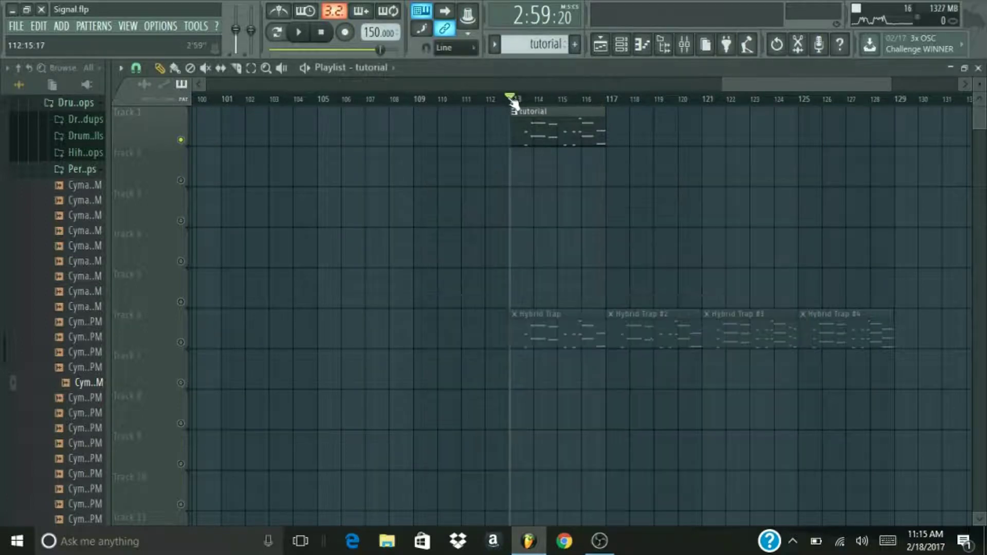
key(space)
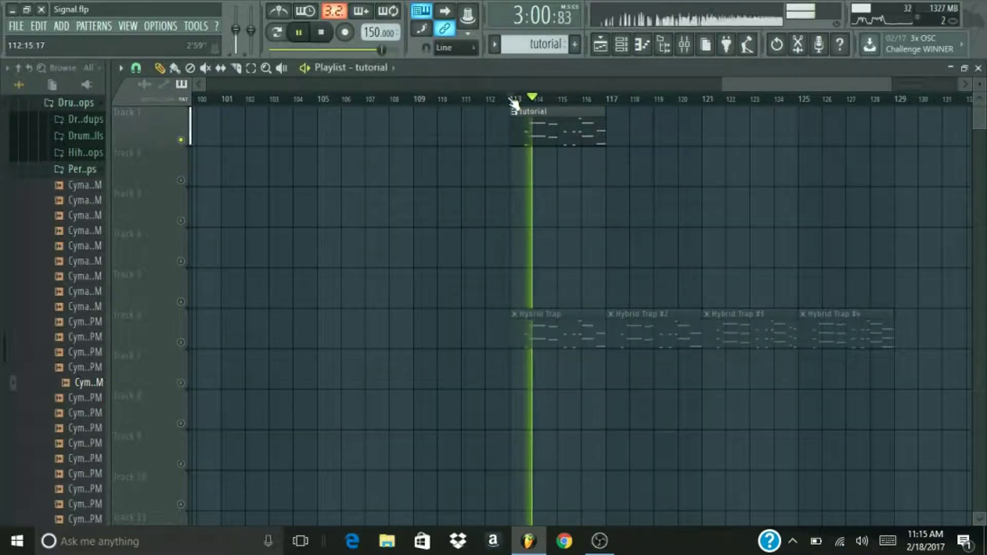
key(space)
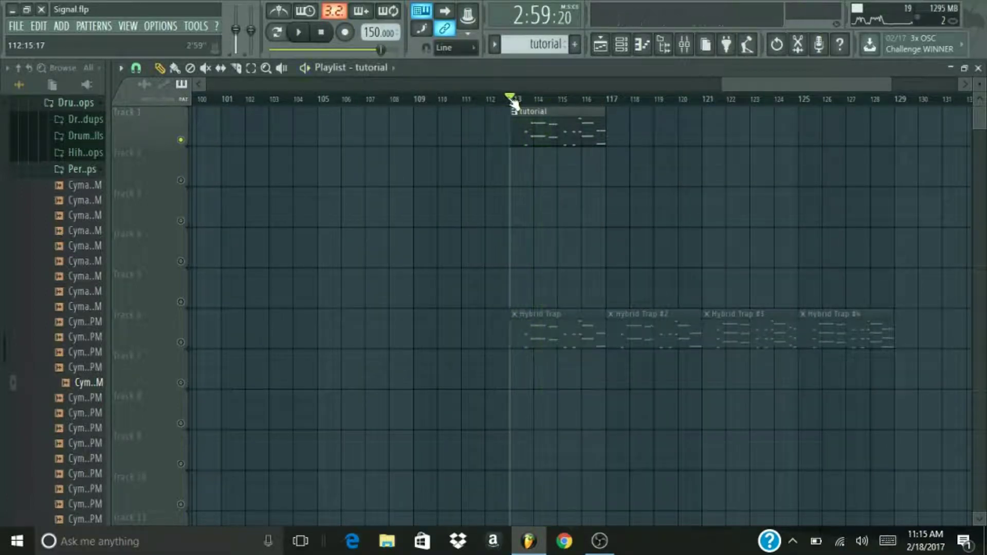
Step: Reopen Serum's editor on the Signal Lead channel and bring up oscillator A's wavetable list
click(622, 46)
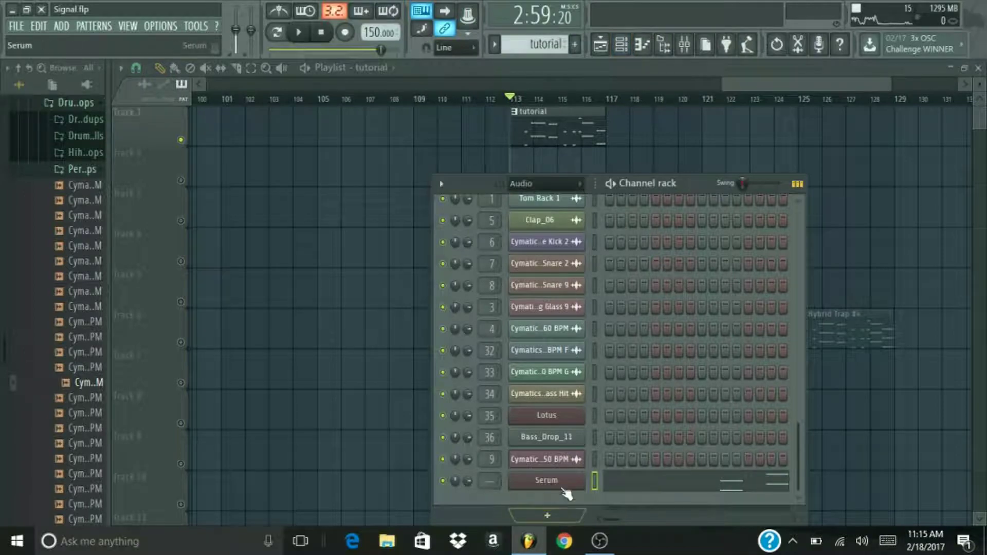
click(547, 480)
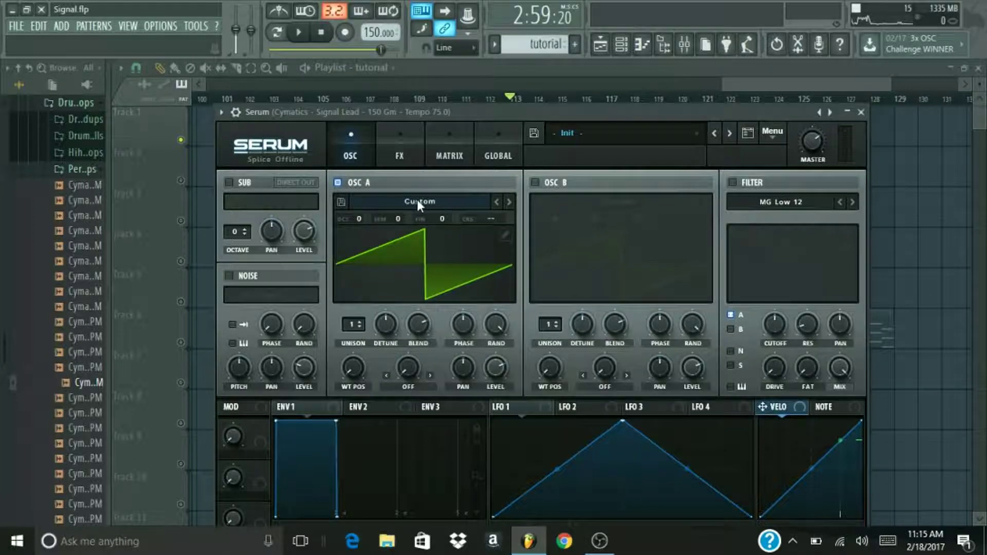
click(418, 202)
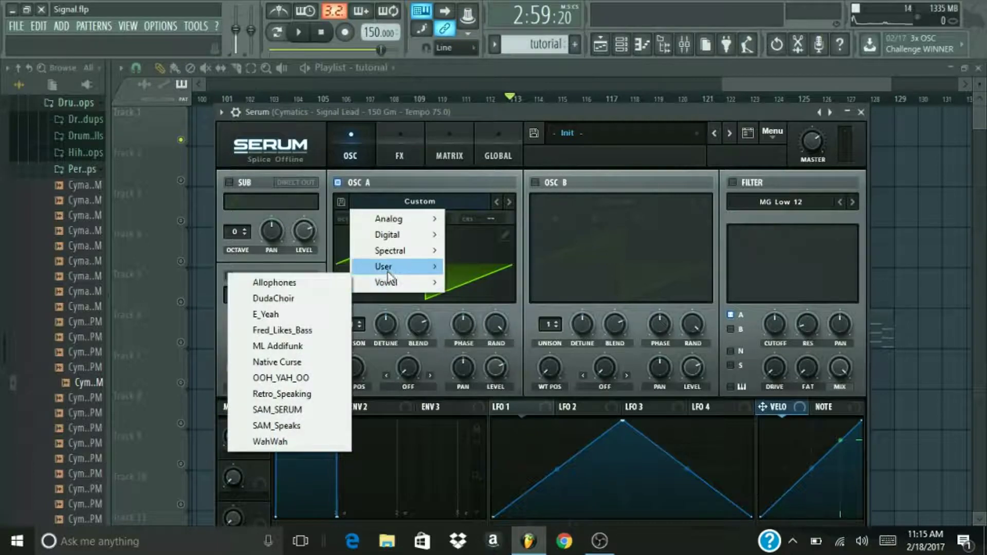
Step: Load the User wavetable FarceaWavetable1 into oscillator A
mouse_move(389, 273)
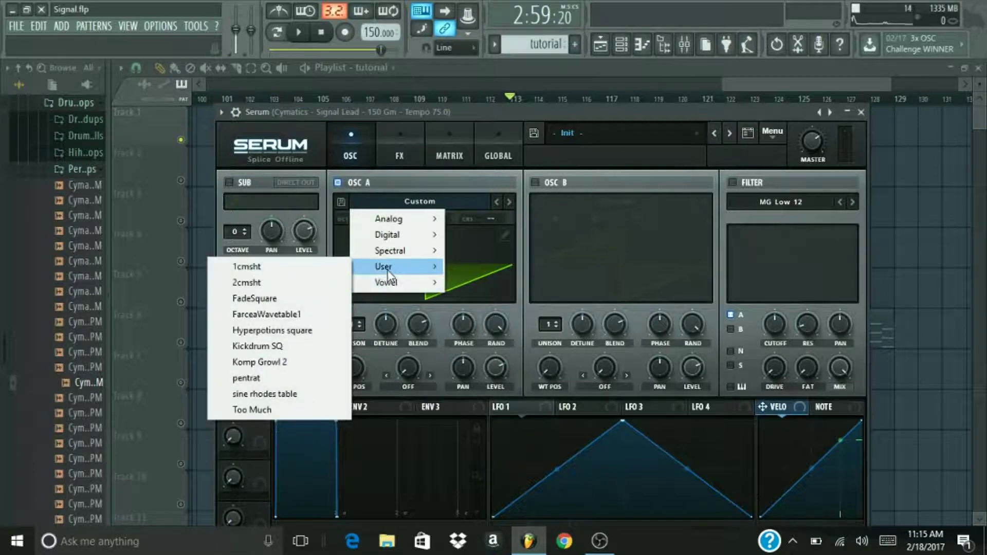
click(308, 325)
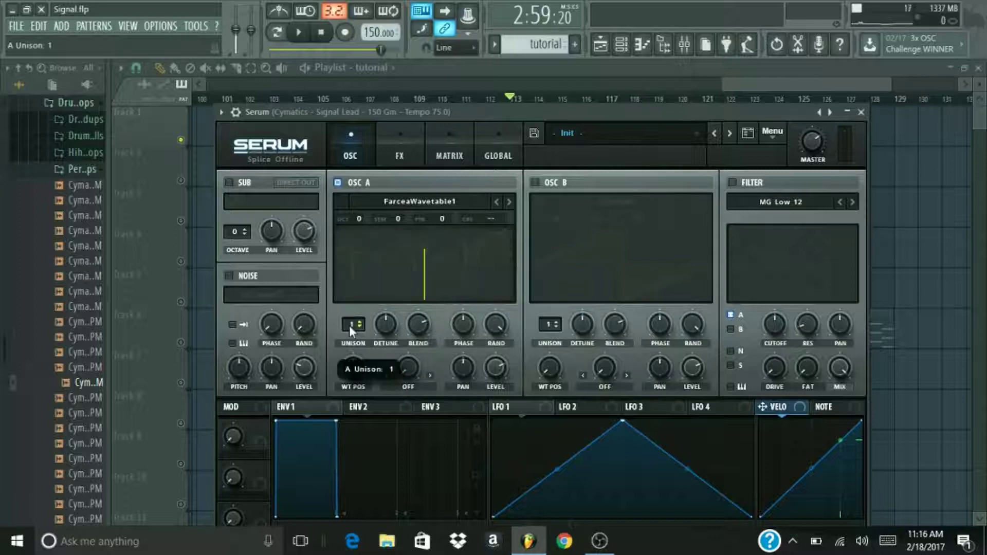
Step: Give oscillator A 16 unison voices with unison detune at 0, auditioning a test note
drag(350, 326, 438, 117)
key(e)
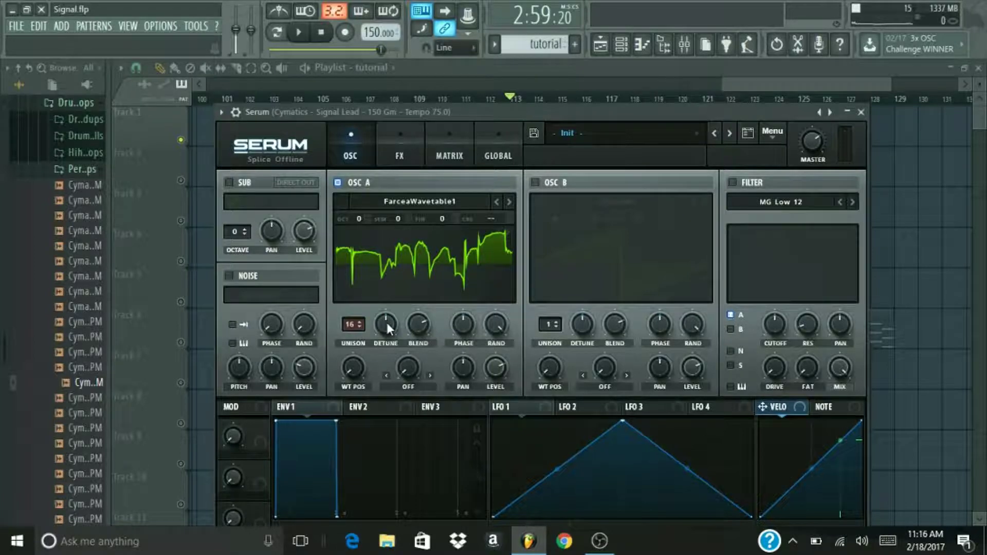
drag(386, 320, 353, 434)
mouse_move(353, 365)
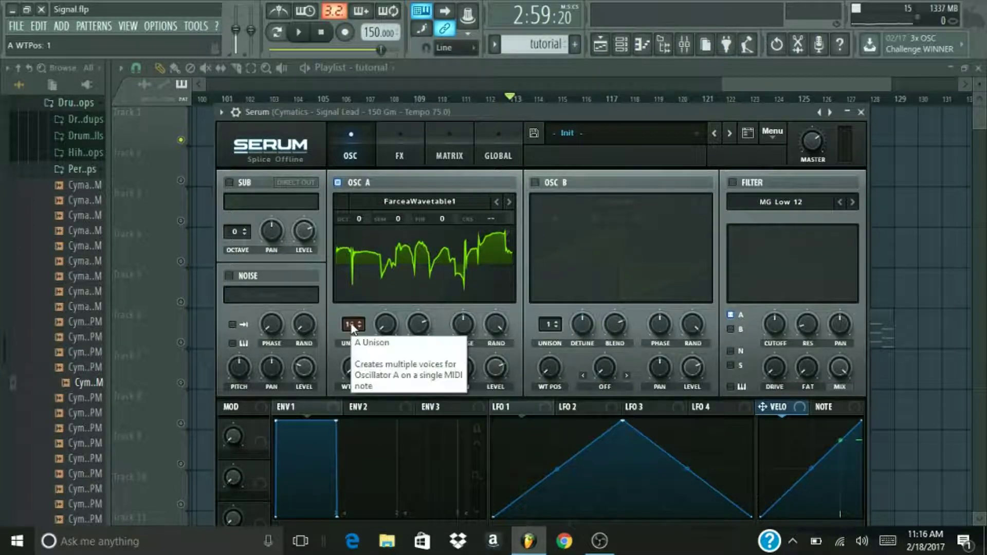
drag(353, 328, 373, 323)
Step: Coarse-tune OSC A to 0.17, audition test notes, and leave the warp mode off
mouse_move(376, 324)
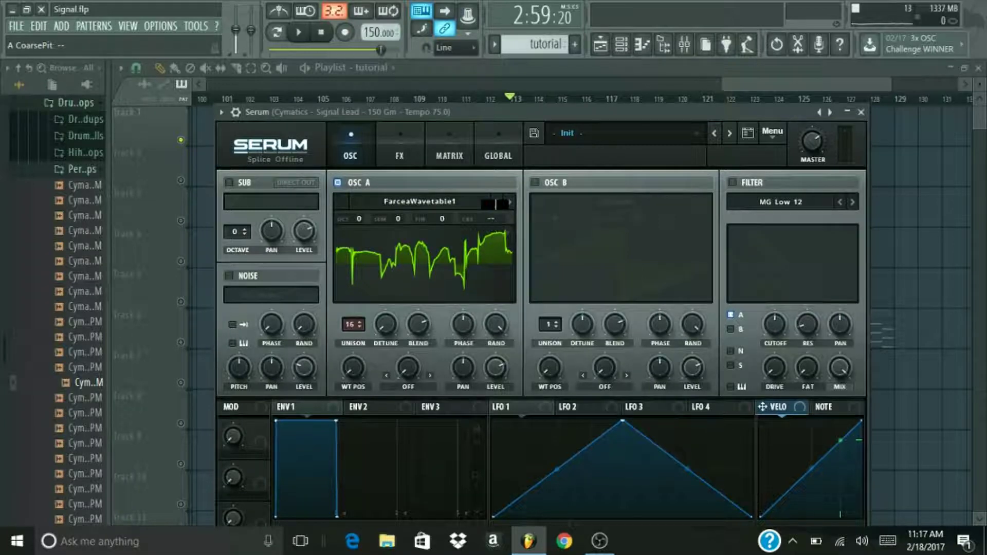
text(17)
key(Return)
key(m)
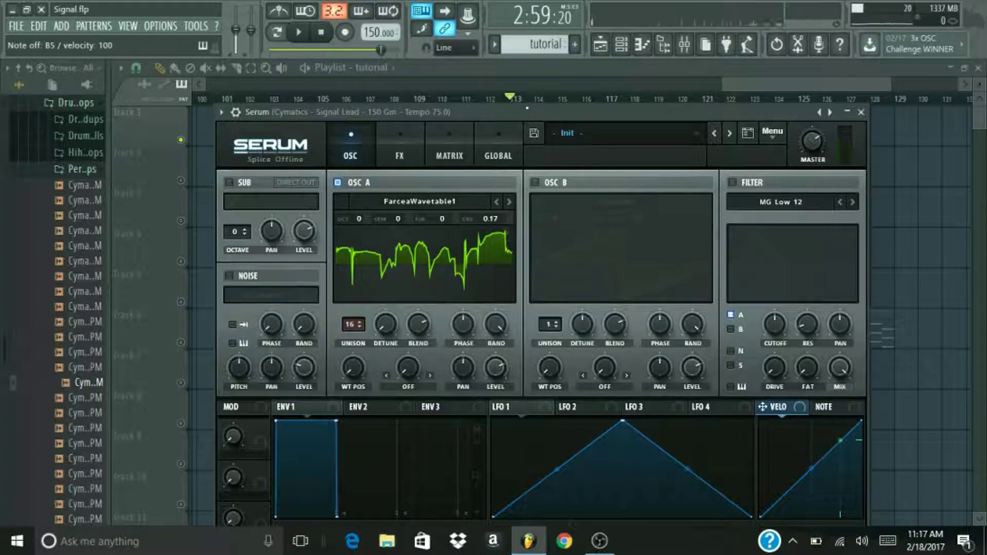
key(m)
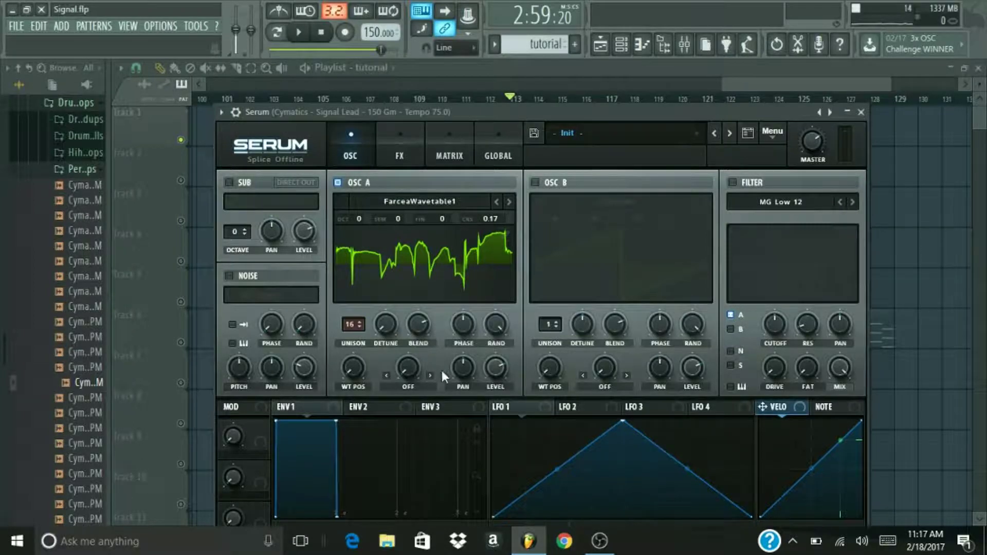
click(408, 387)
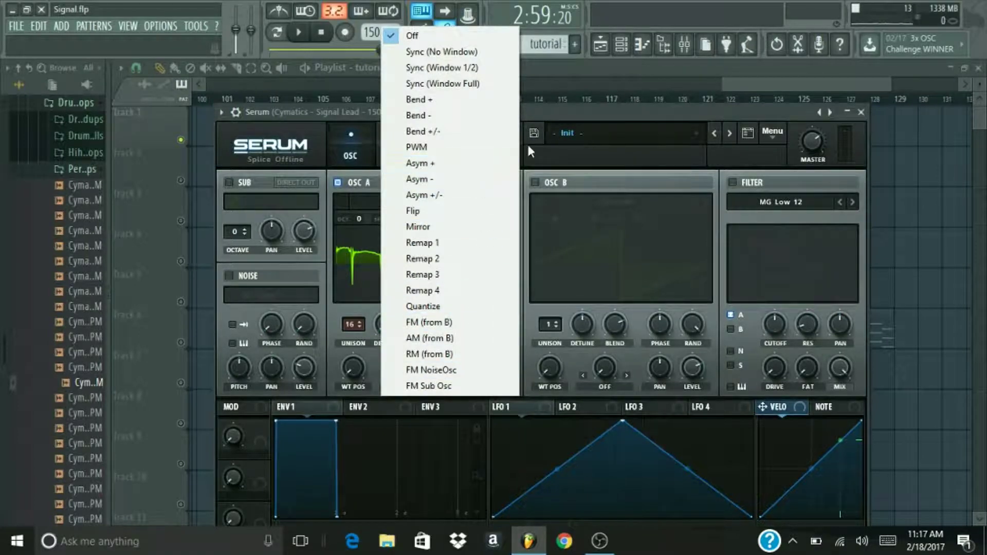
click(590, 101)
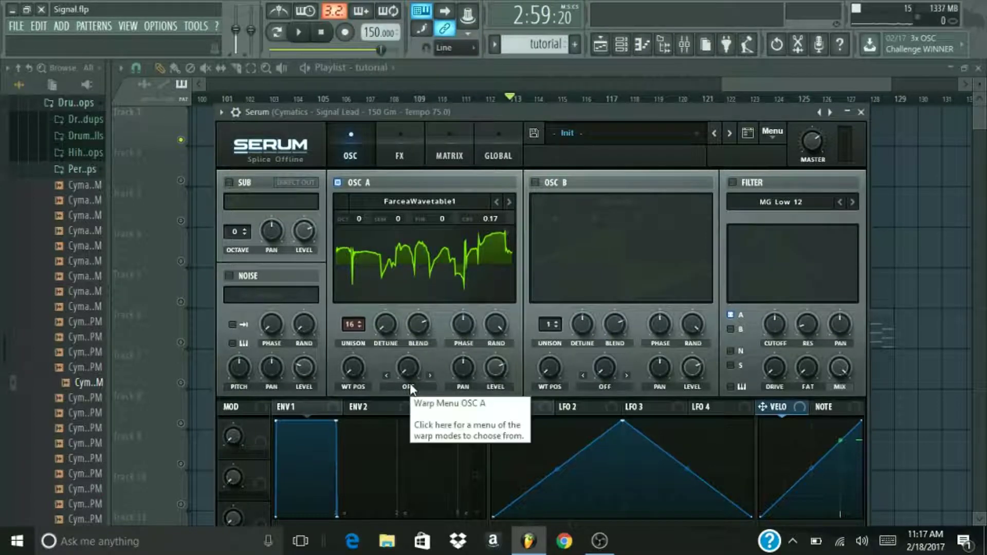
Step: Switch on OSC B with the Analog Basic Mini wavetable at wavetable position 2, leaving its level unchanged
click(537, 184)
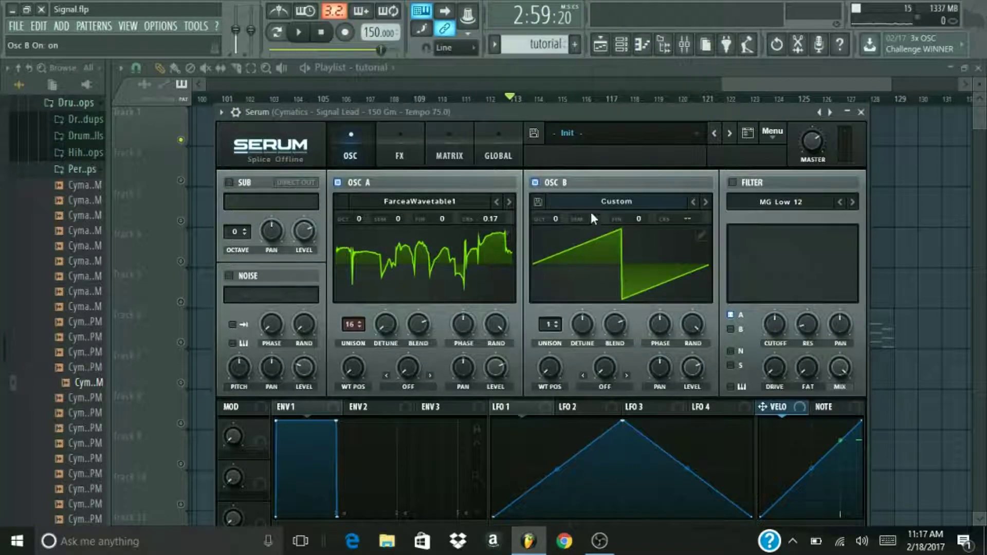
click(602, 198)
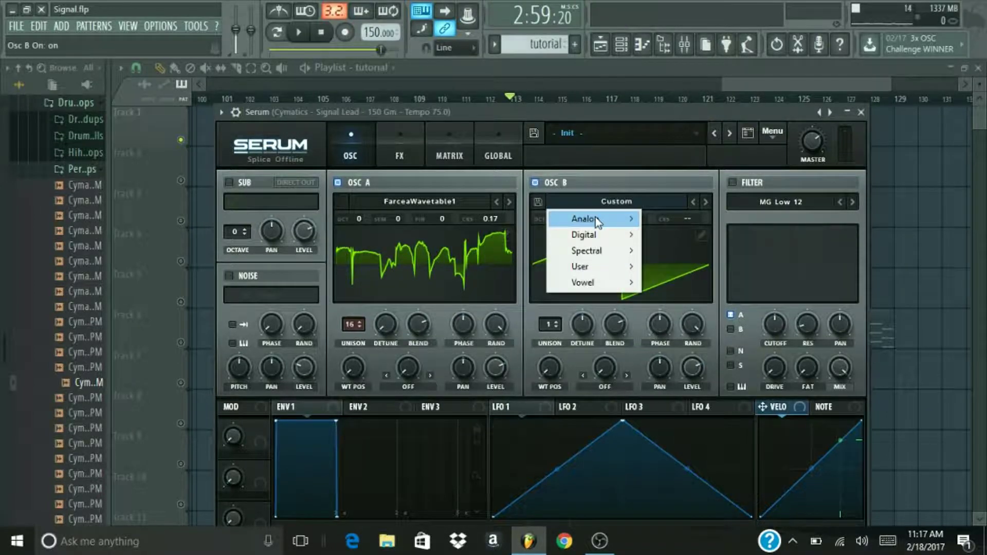
mouse_move(596, 217)
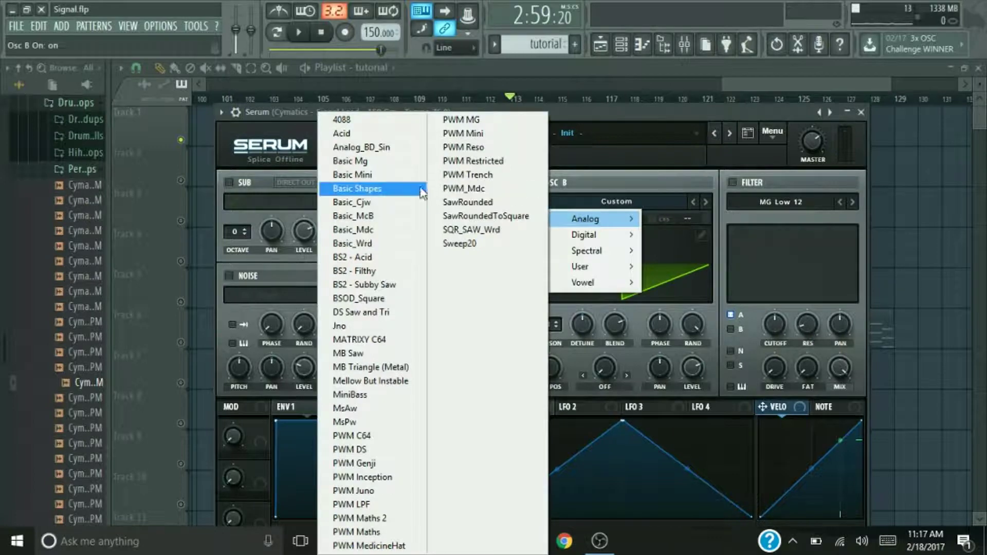
click(378, 177)
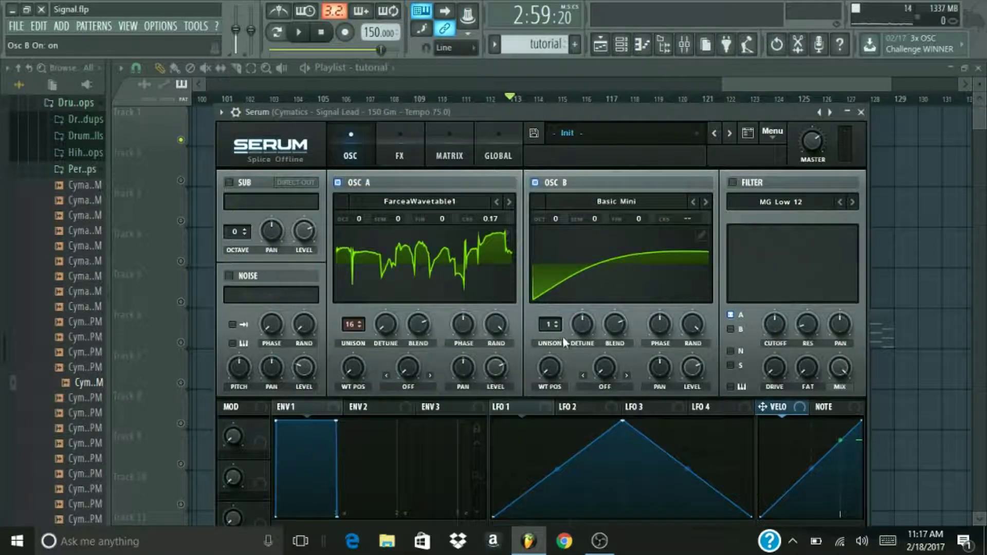
mouse_move(548, 360)
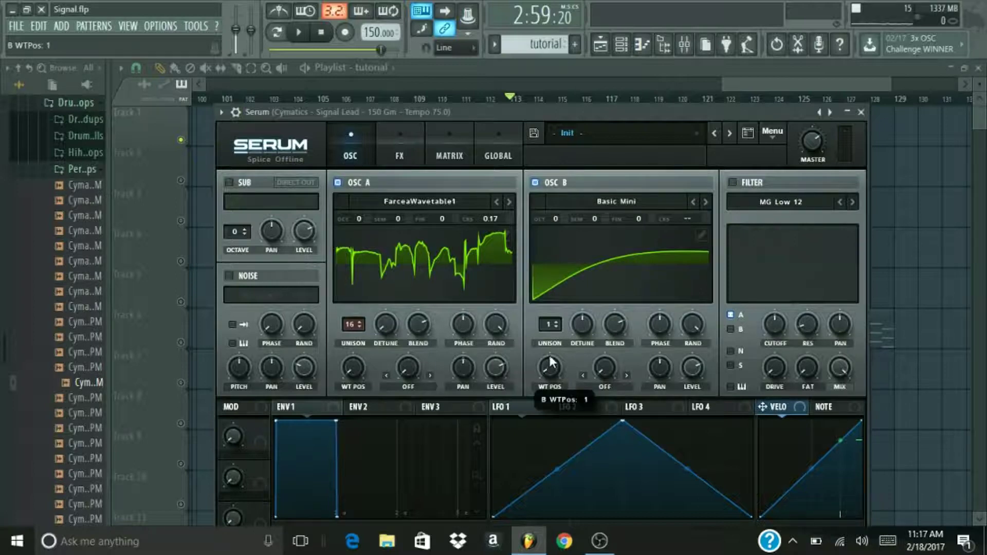
drag(550, 344, 553, 323)
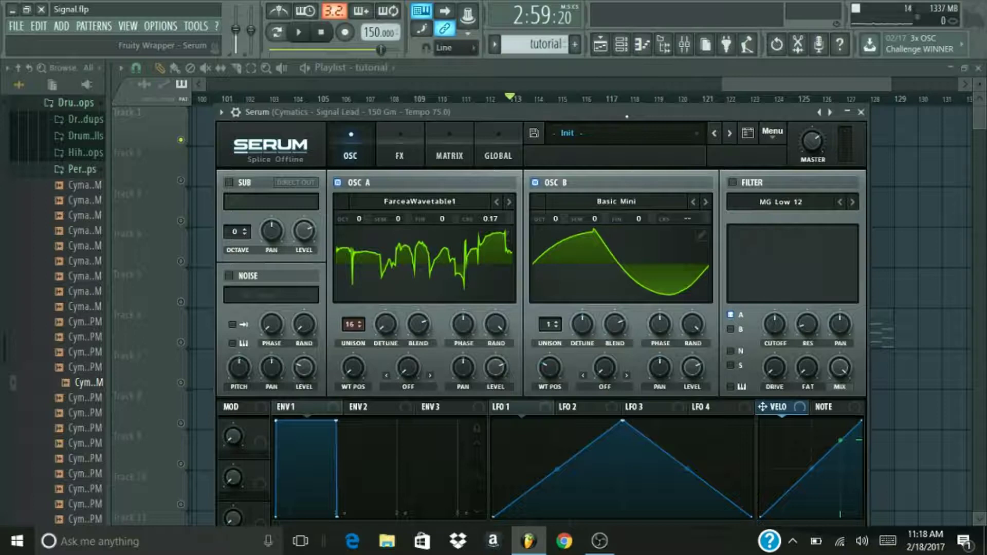
right_click(696, 369)
key(Escape)
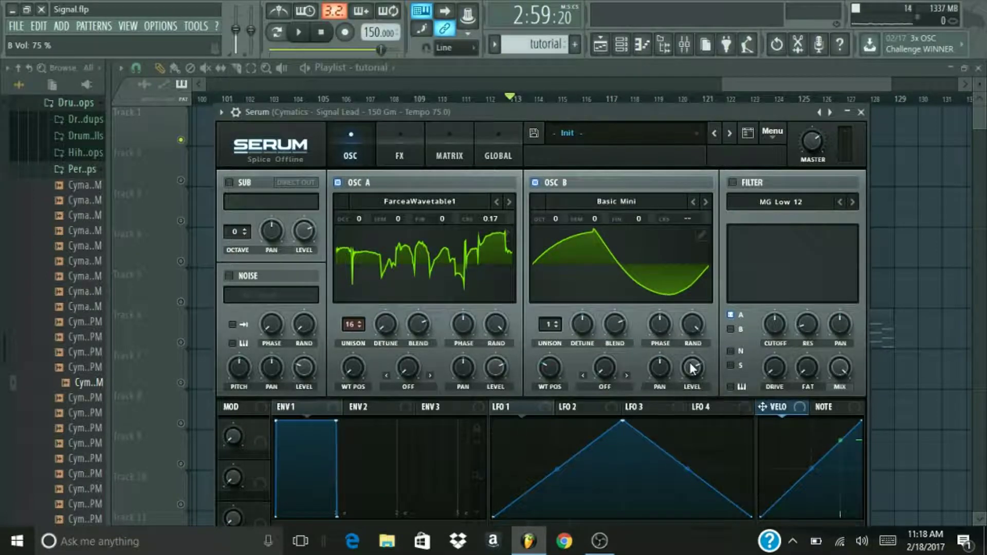
Step: Set OSC B's unison to 4 voices with its detune knob at 0
click(551, 325)
drag(550, 324, 549, 291)
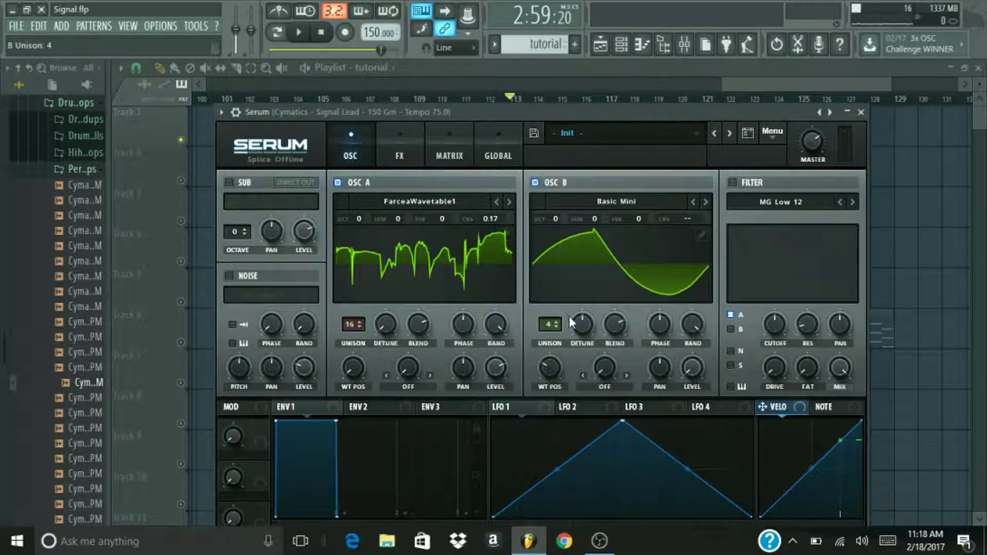
click(583, 325)
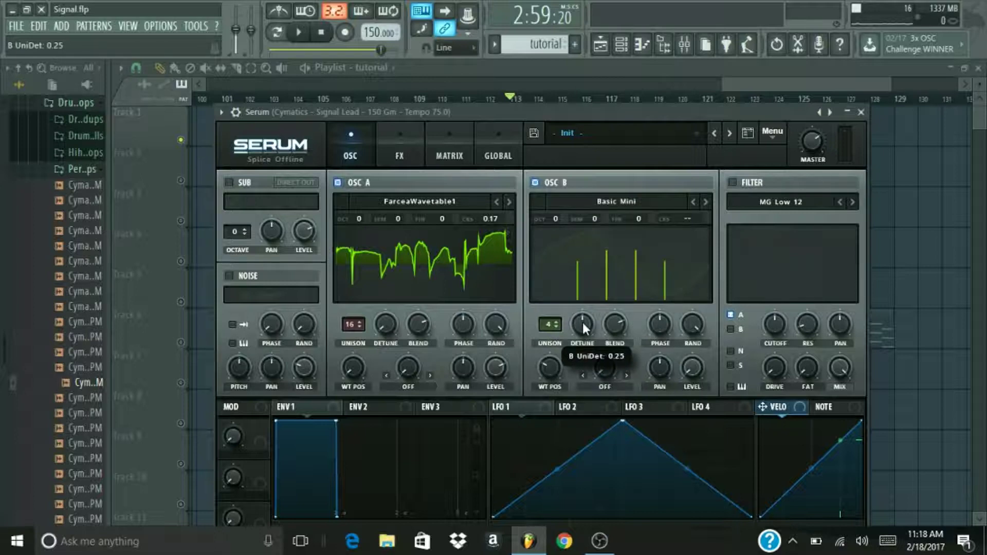
drag(583, 322, 546, 417)
drag(533, 454, 535, 450)
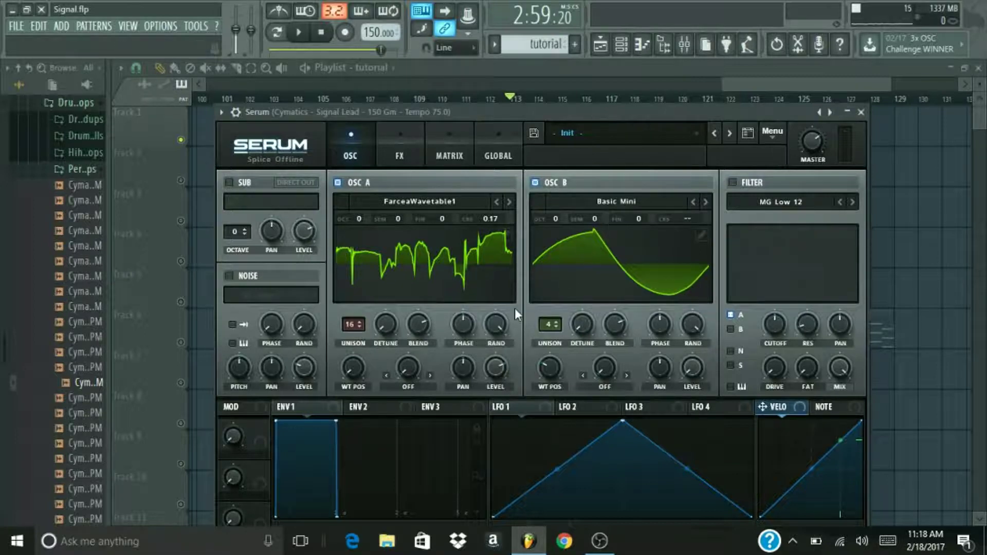
click(412, 384)
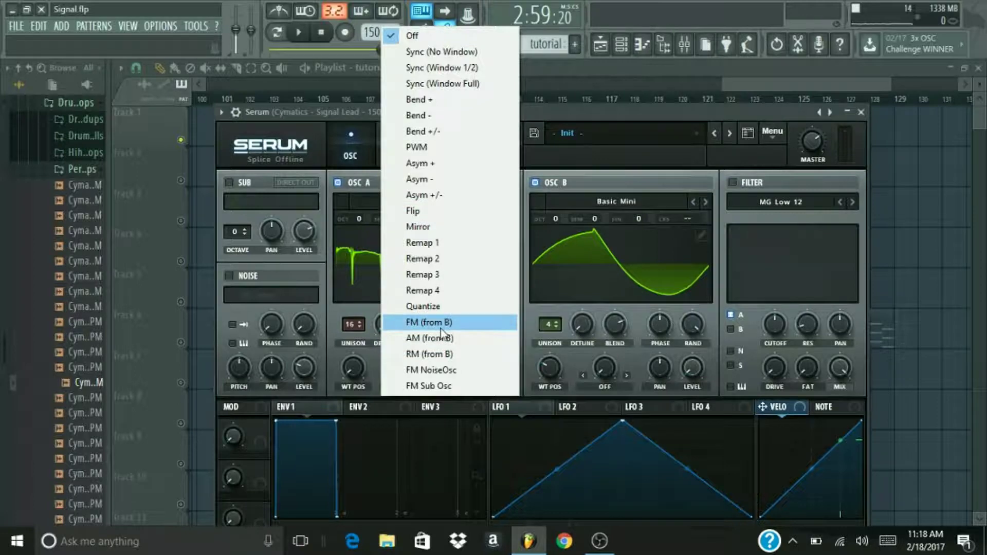
Step: Set OSC A's warp mode to FM (from B) and raise the FM amount to 42%
click(407, 323)
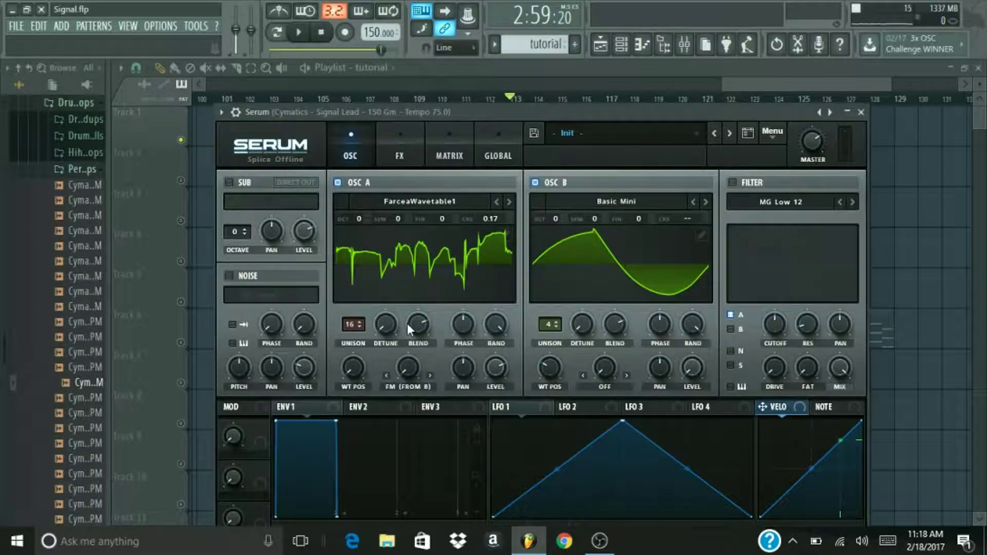
click(405, 367)
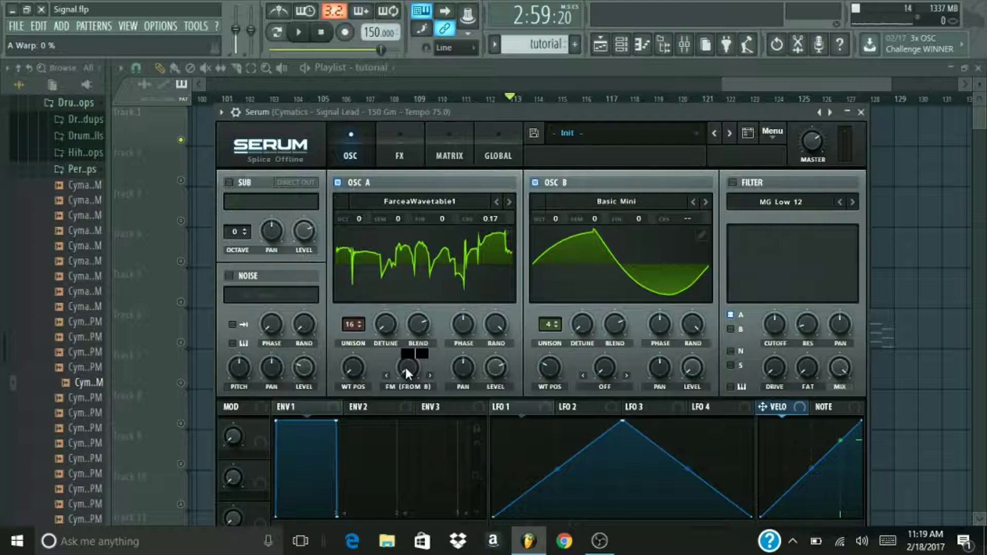
scroll(405, 365, up, 5)
mouse_move(406, 370)
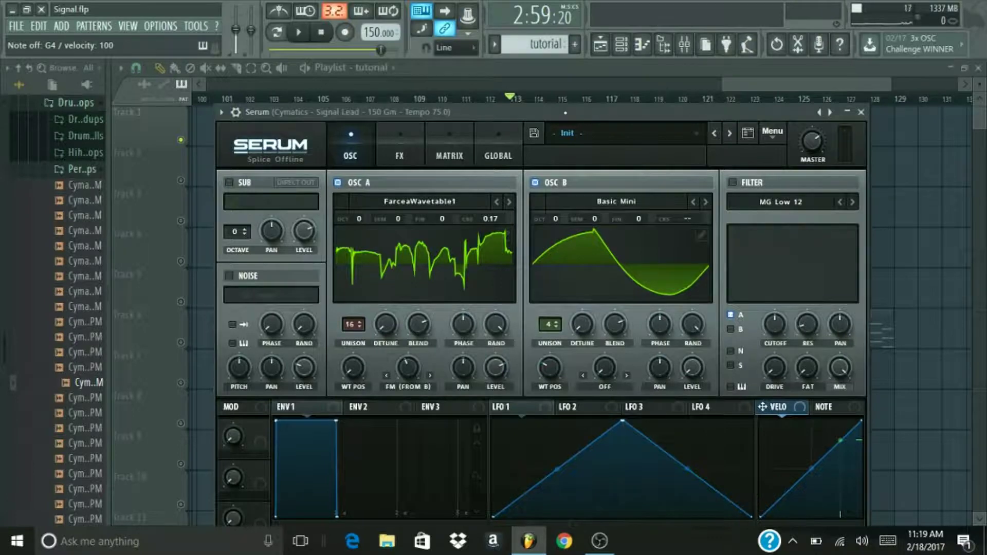
key(space)
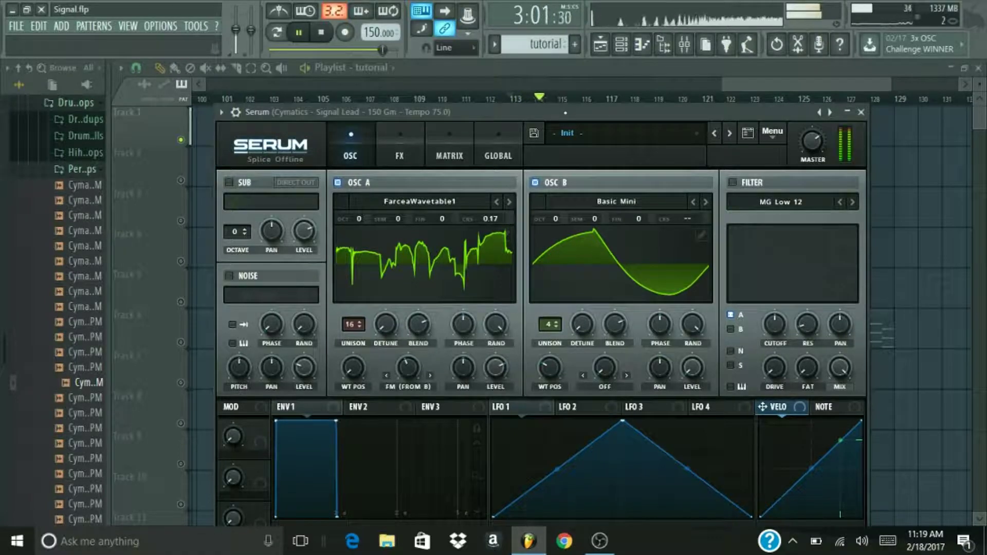
key(space)
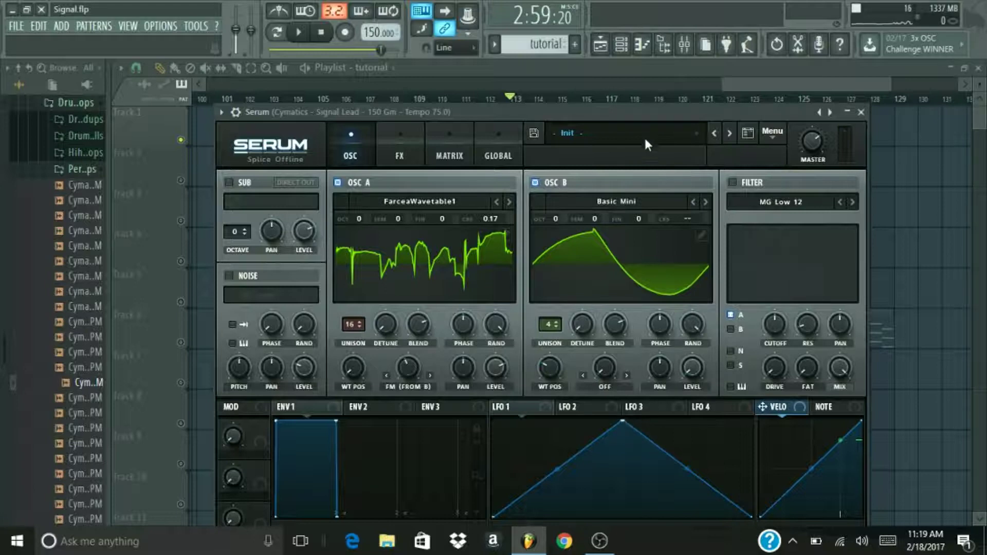
Step: Reshape LFO 1 into a falling ramp, enable ENV mode, and bend the ramp into a concave curve
drag(643, 111, 644, 69)
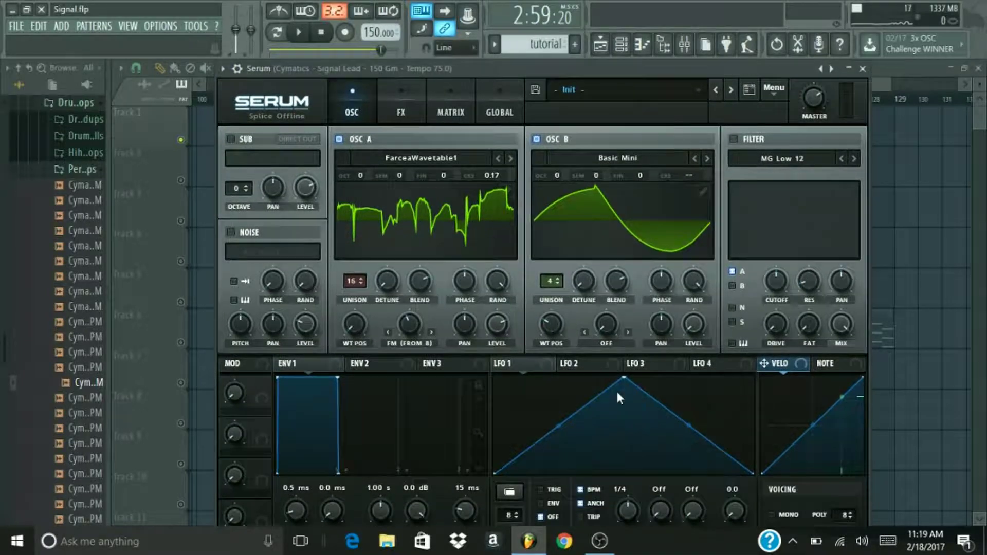
drag(624, 379, 437, 326)
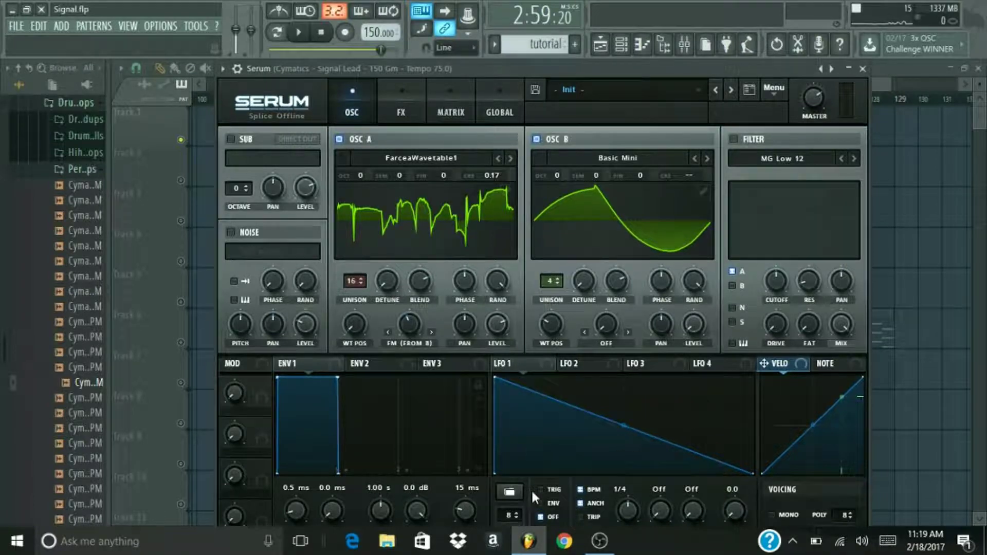
click(540, 503)
drag(623, 424, 621, 433)
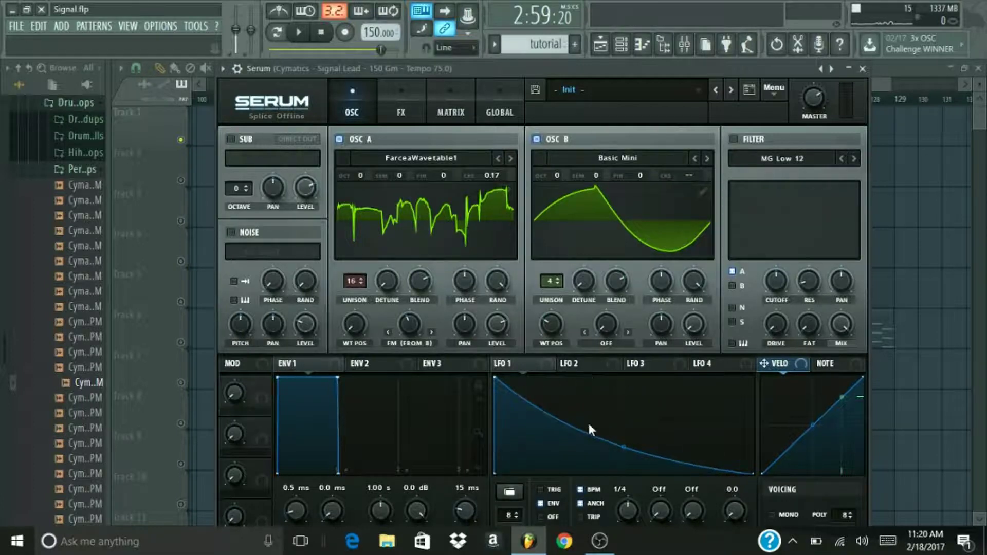
drag(625, 447, 623, 450)
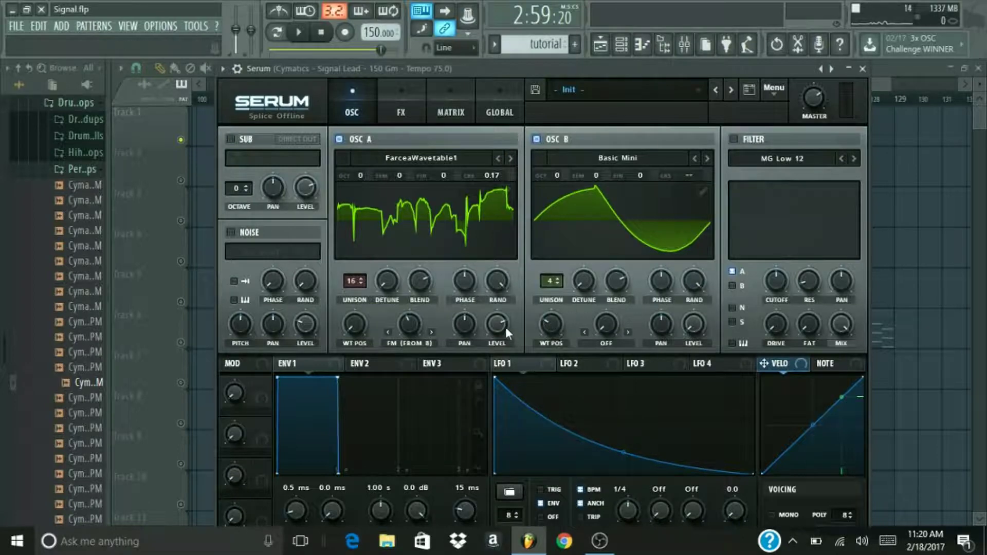
drag(502, 323, 486, 476)
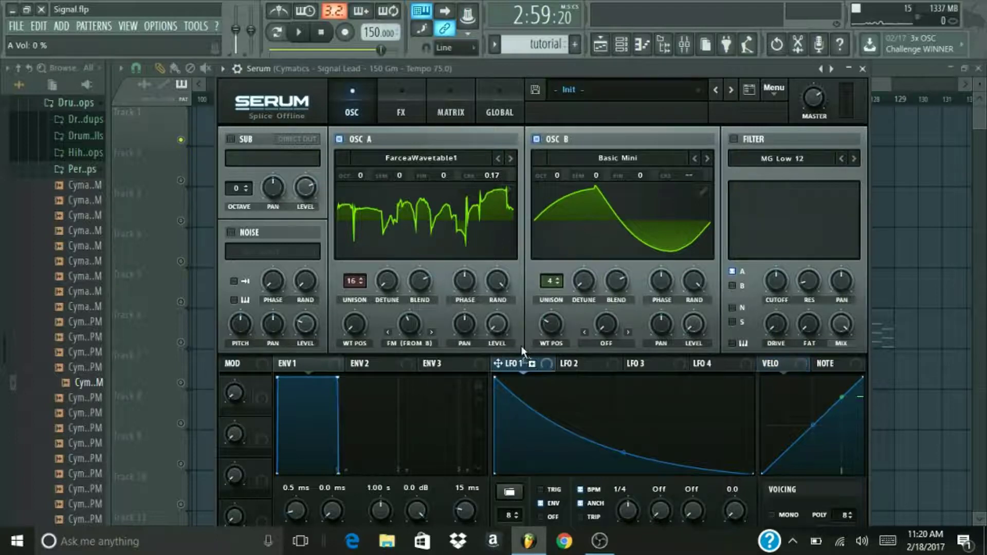
drag(495, 331, 496, 322)
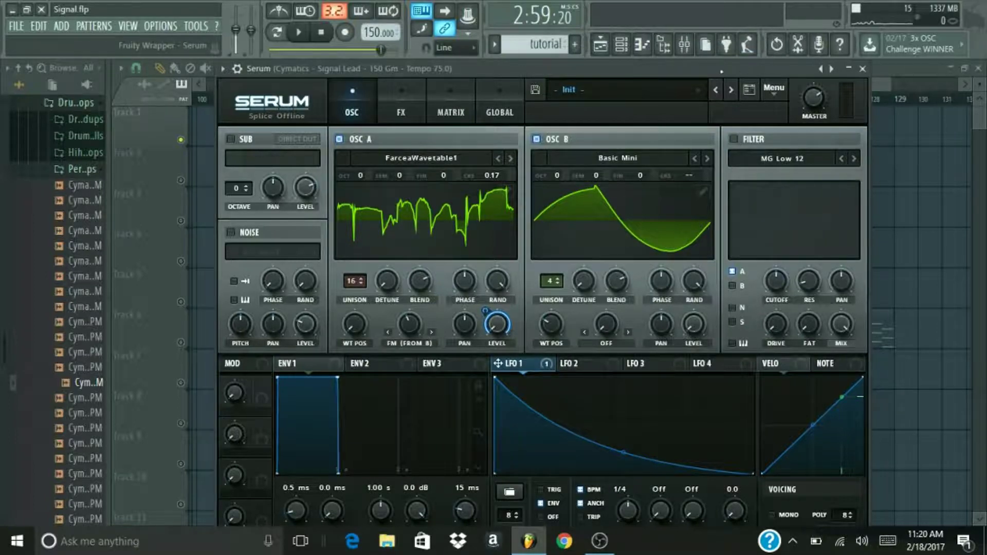
key(space)
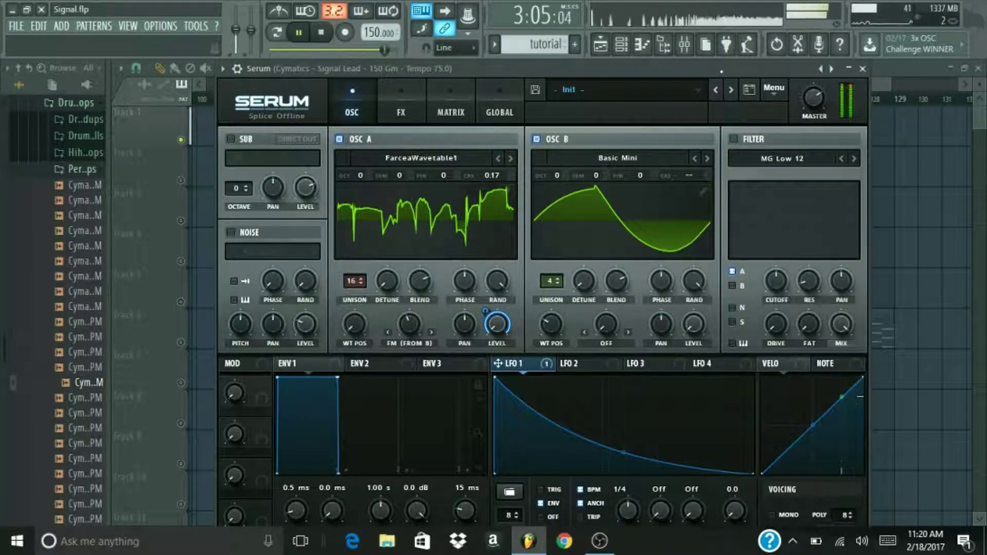
key(space)
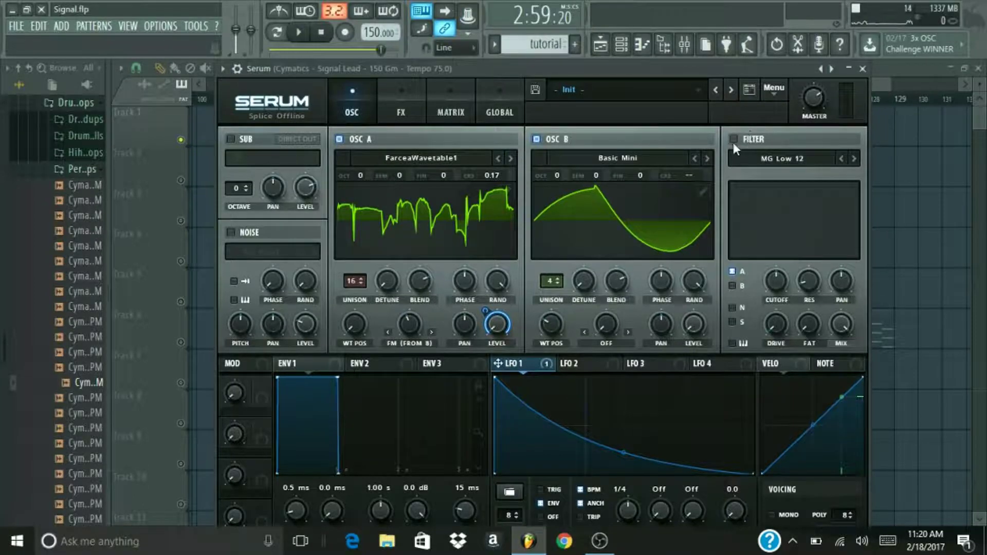
Step: Enable Serum's filter and set its cutoff to 4644 Hz
click(734, 139)
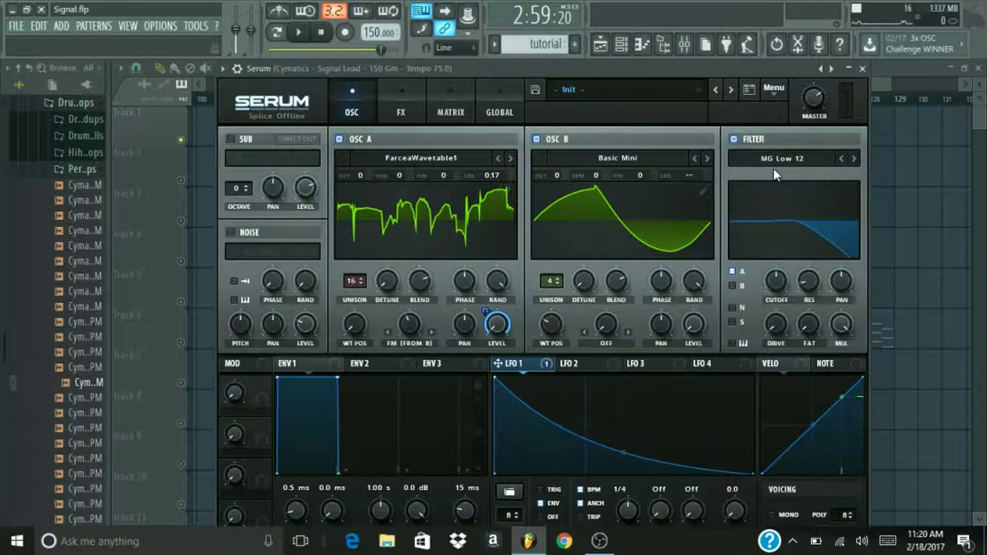
double_click(776, 281)
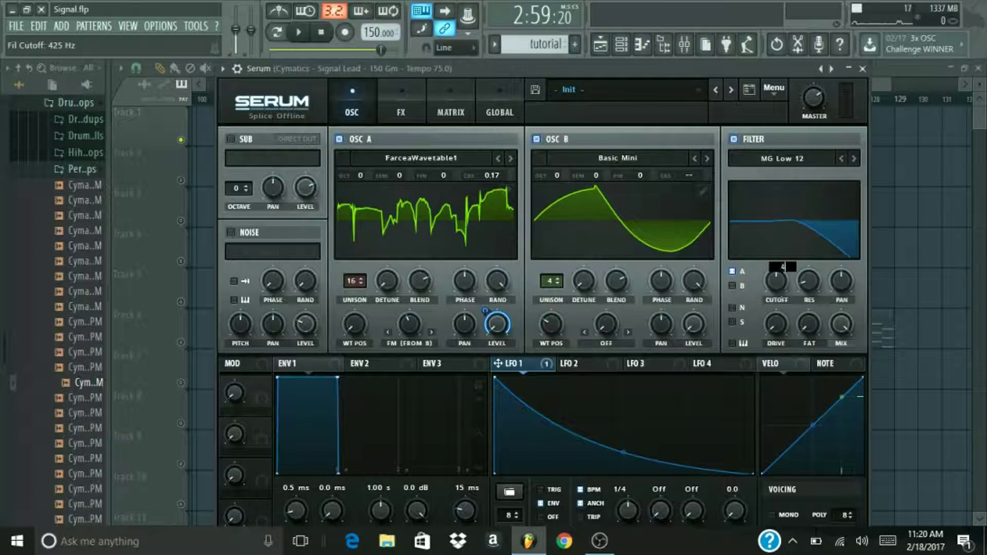
text(4644)
key(Return)
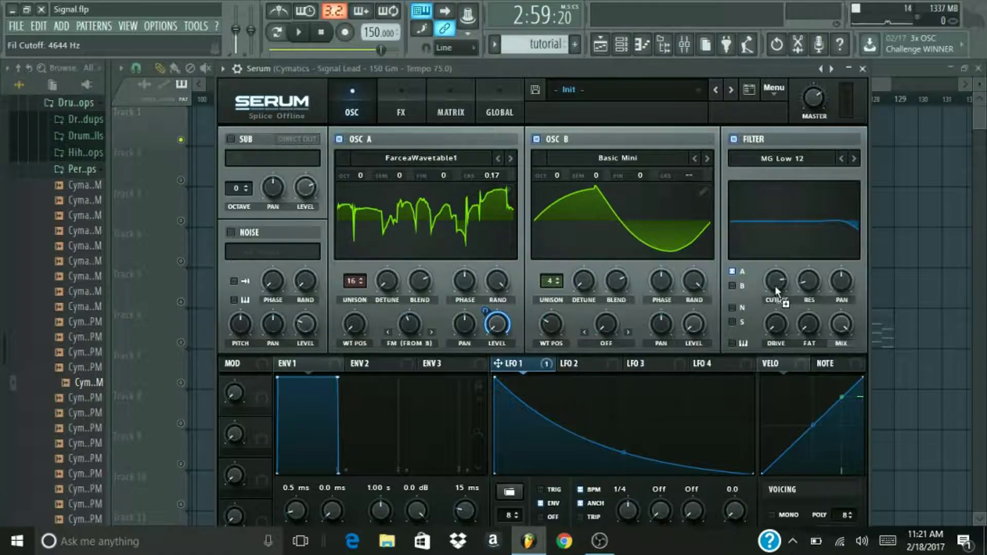
Step: Route LFO 1 to the MG Low 12 filter cutoff with a modulation amount of 20
drag(775, 286, 783, 288)
mouse_move(764, 268)
click(762, 268)
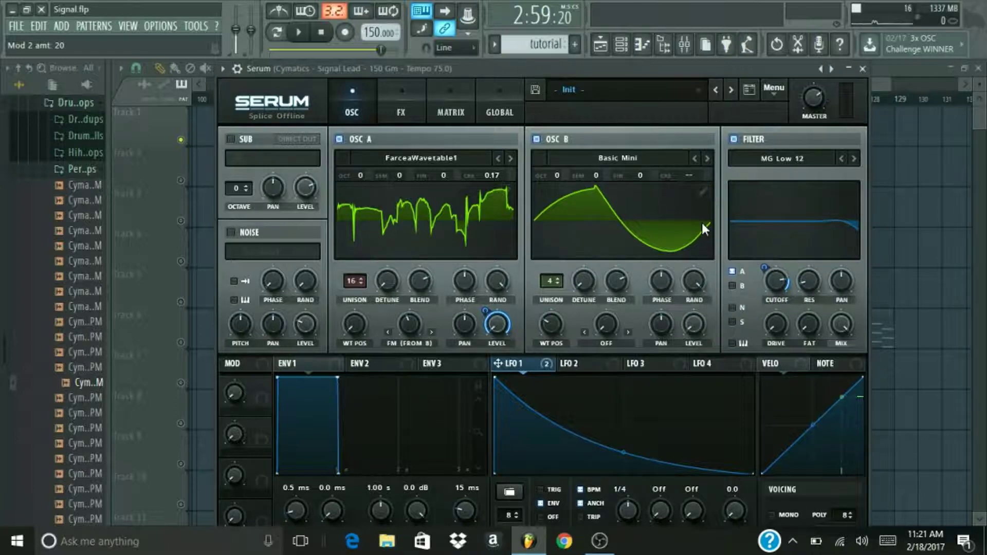
click(402, 107)
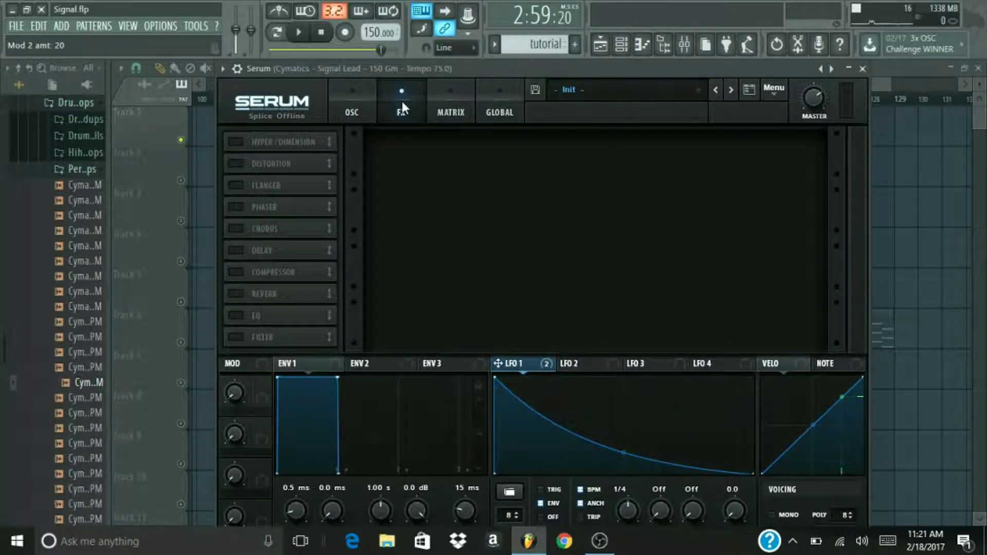
Step: Turn on HYPER/DIMENSION, then type 7% for Hyper detune and 21% for Hyper mix
click(237, 142)
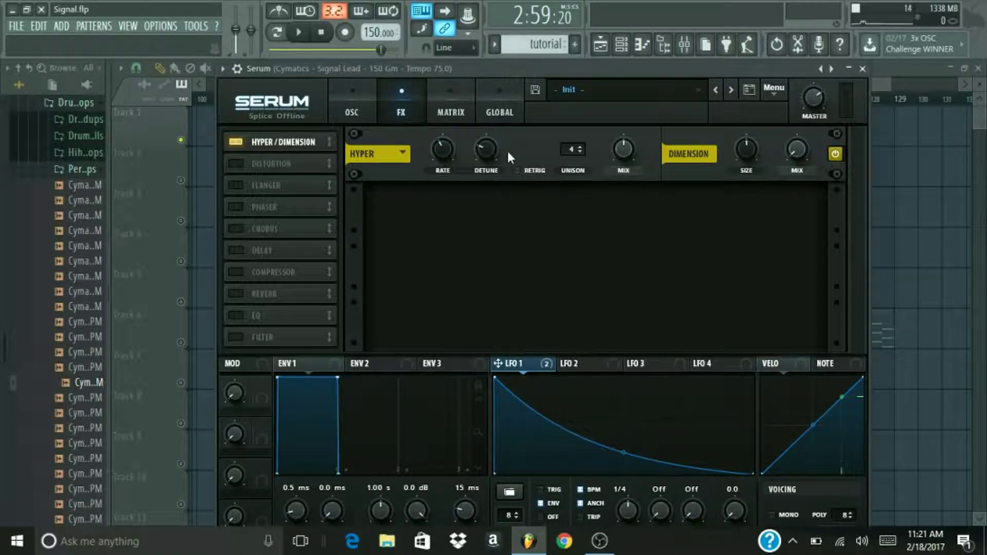
drag(491, 149, 488, 147)
double_click(489, 146)
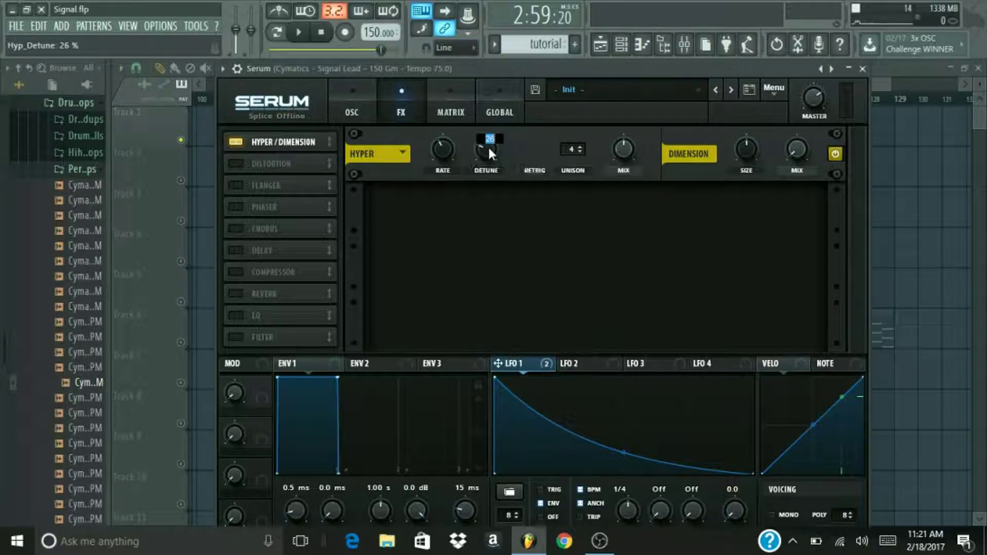
key(BackSpace)
text(7)
key(Return)
double_click(632, 149)
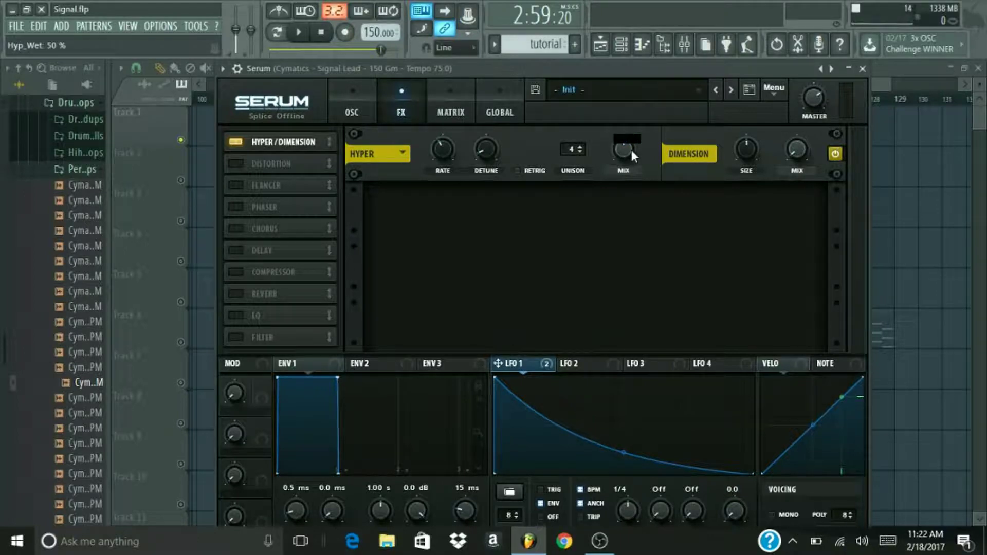
text(21)
key(Return)
Step: Turn on Distortion in SoftClip mode with its filter placed before the distortion (PRE)
click(232, 161)
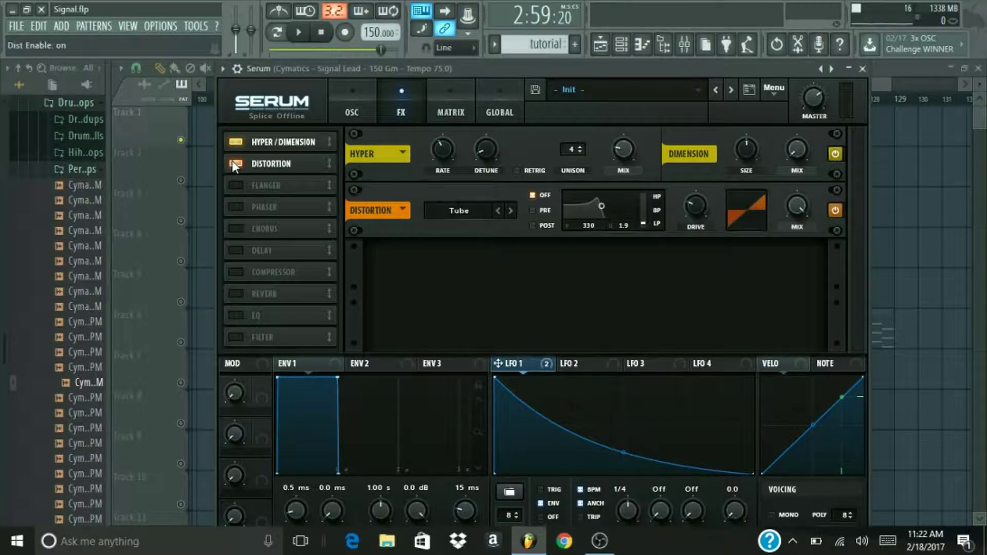
click(462, 214)
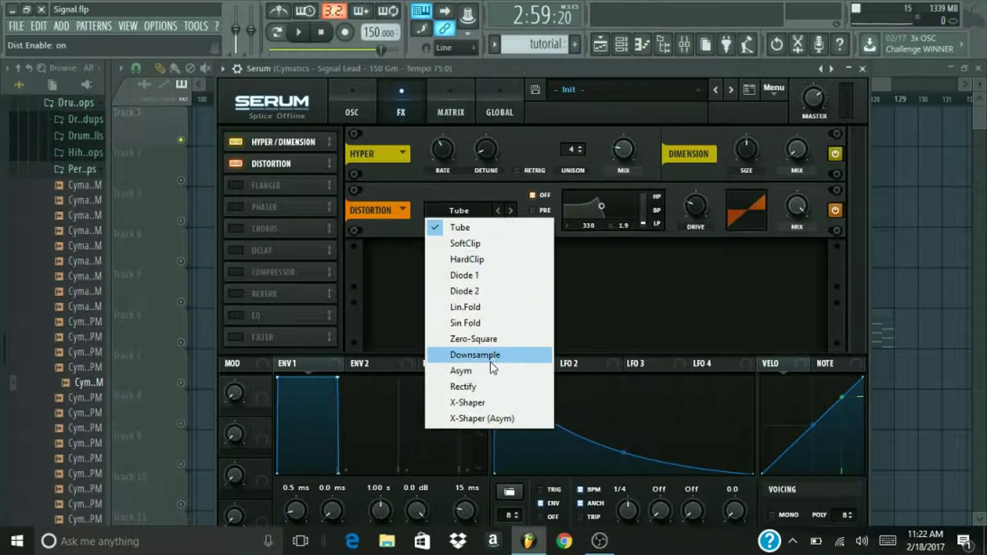
click(474, 244)
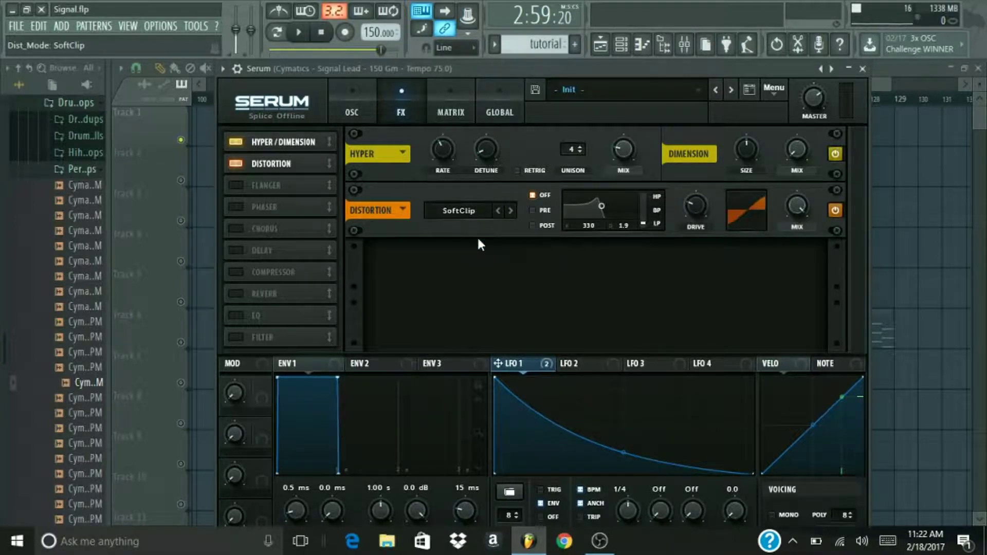
click(533, 211)
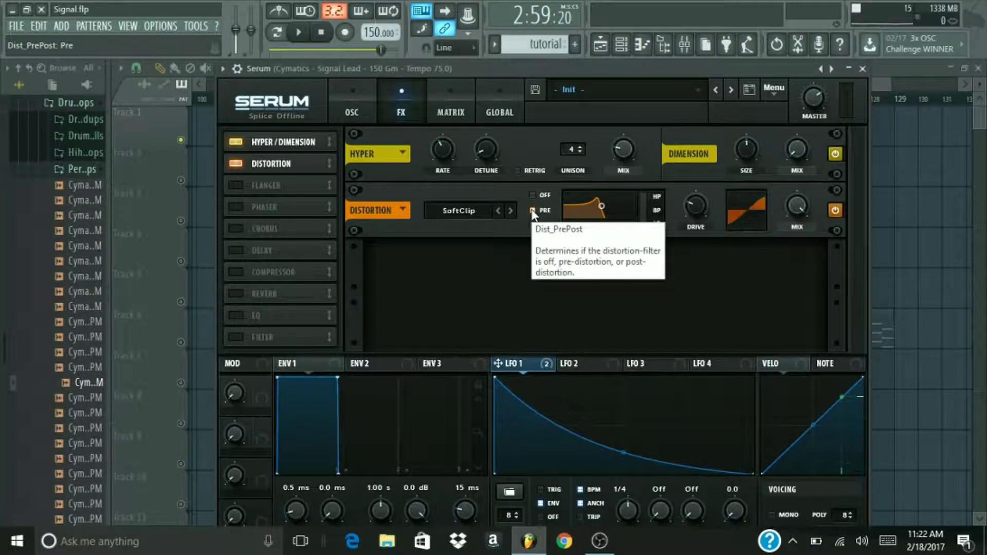
mouse_move(643, 223)
mouse_down()
mouse_move(649, 36)
mouse_move(650, 210)
mouse_up()
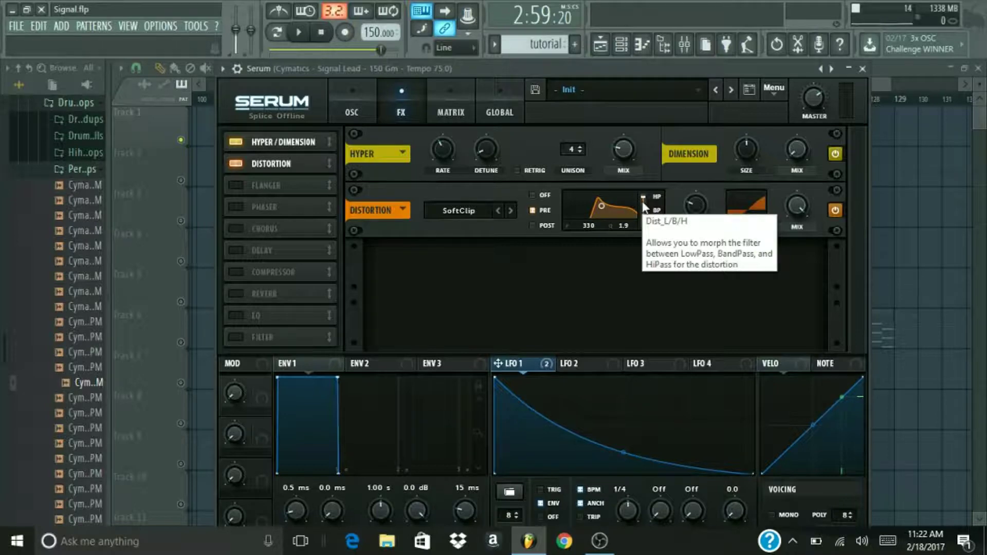
Step: Set the distortion filter to 141 Hz with 0.1 bandwidth, drive to 100%, and preview it
double_click(590, 226)
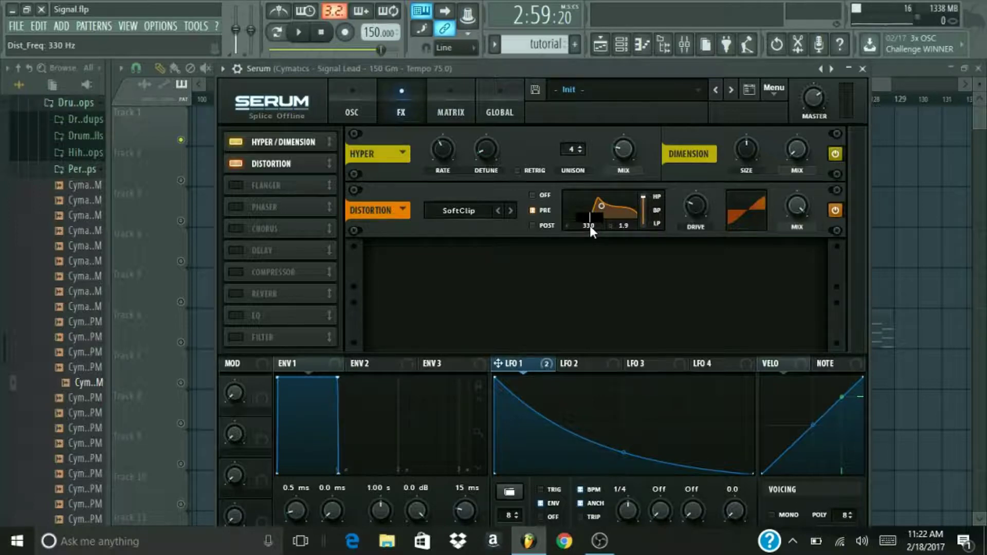
text(141)
key(Return)
double_click(628, 225)
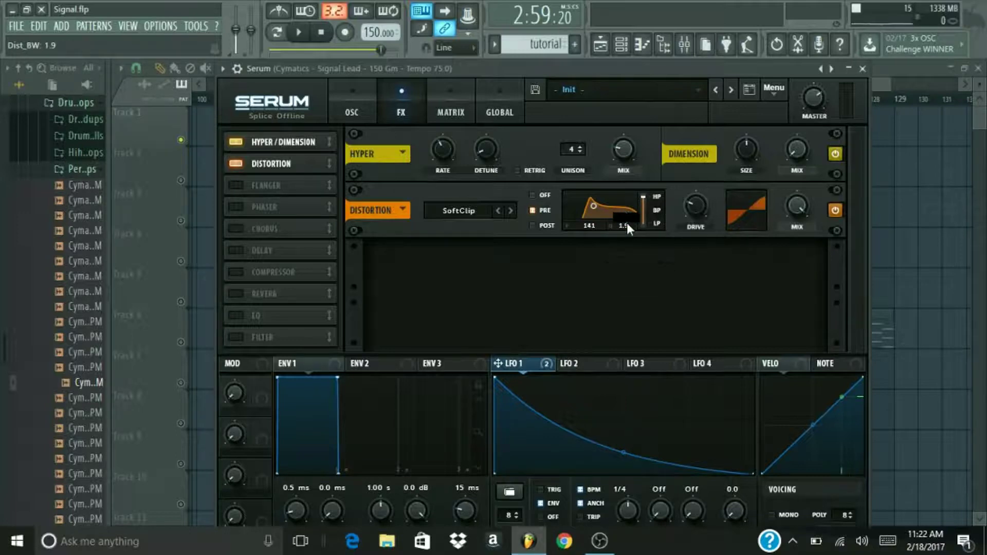
text(0.1)
key(Return)
mouse_move(699, 200)
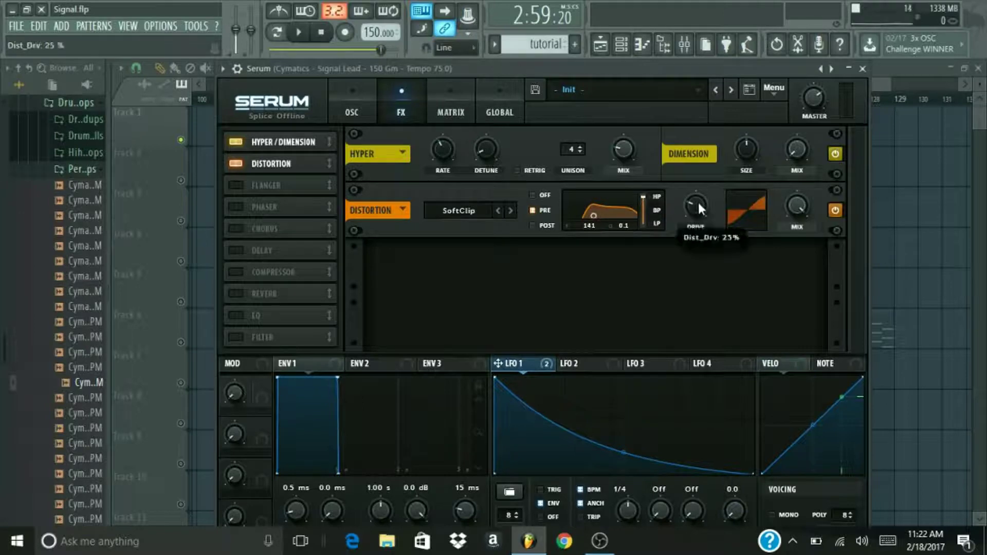
drag(698, 206, 694, 150)
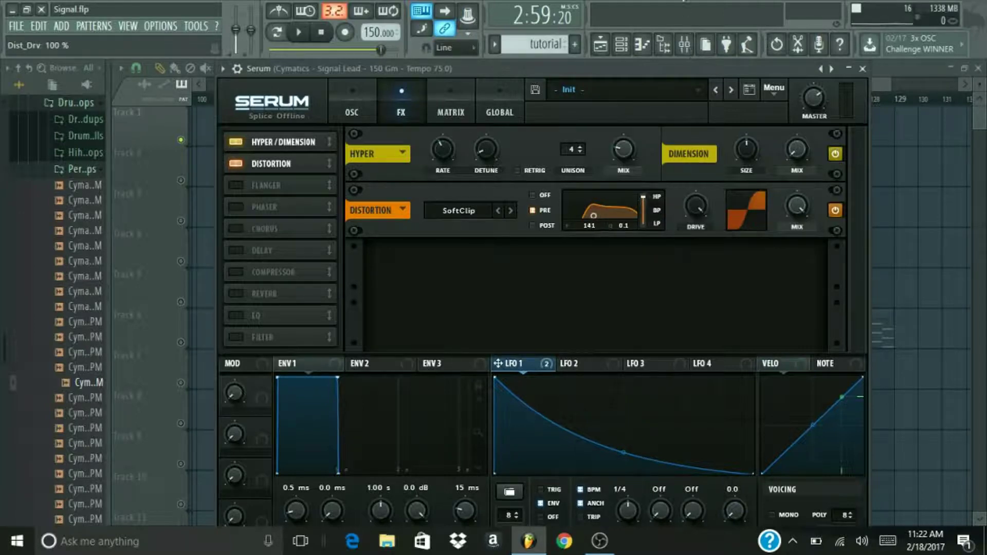
key(space)
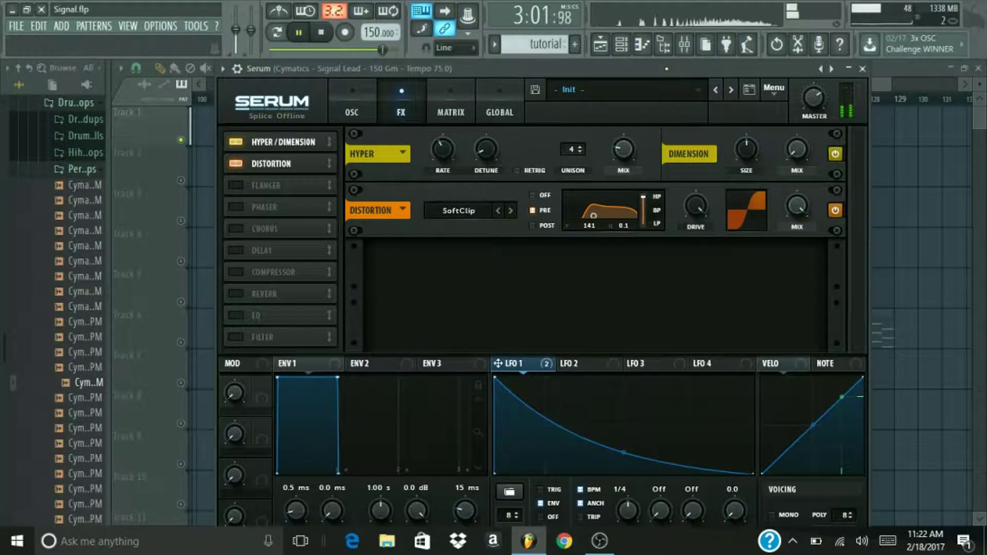
key(space)
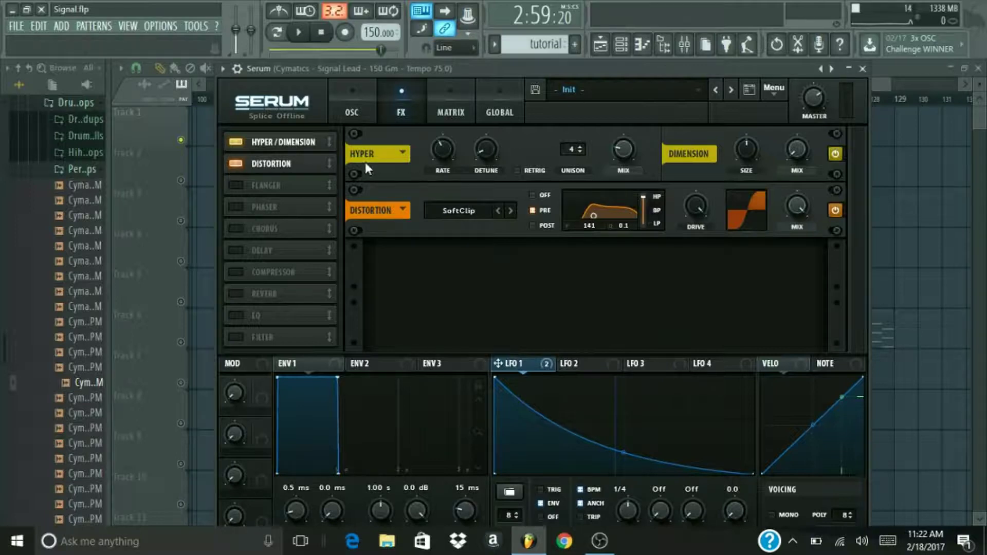
Step: Turn on the Phaser at 20 Hz rate, 0% depth, 20 Hz frequency and 81% mix, then close Serum
click(238, 205)
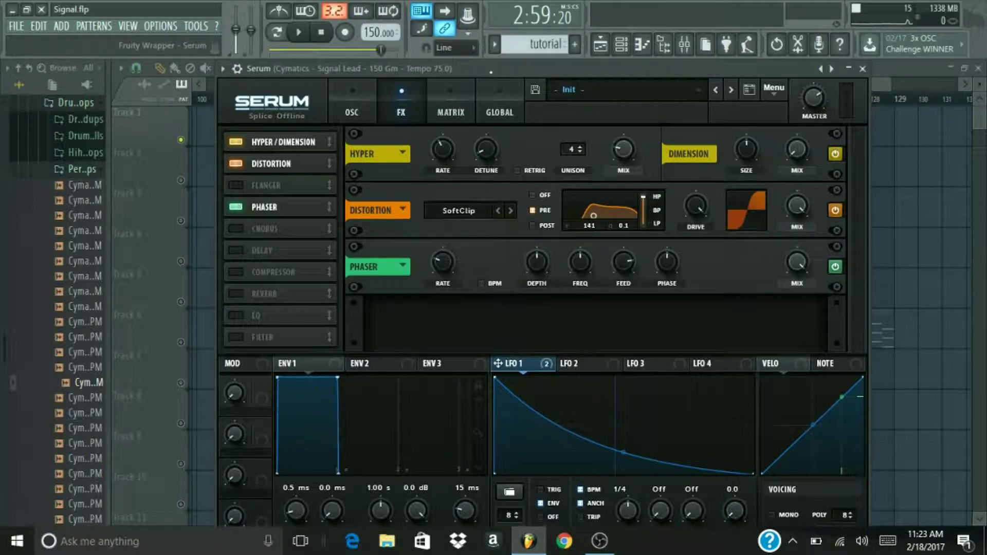
mouse_move(441, 258)
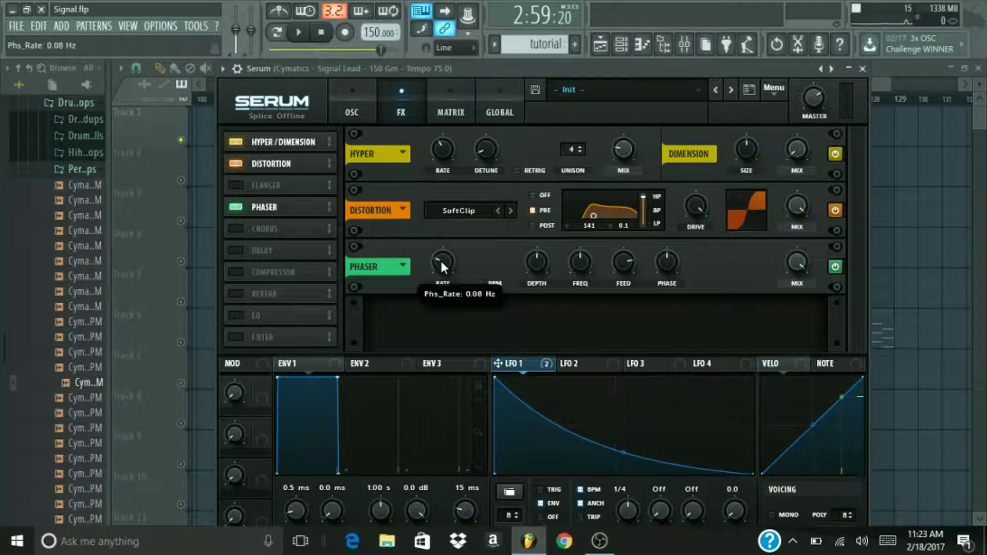
drag(440, 258, 491, 85)
drag(535, 261, 491, 372)
mouse_move(587, 261)
drag(586, 261, 519, 451)
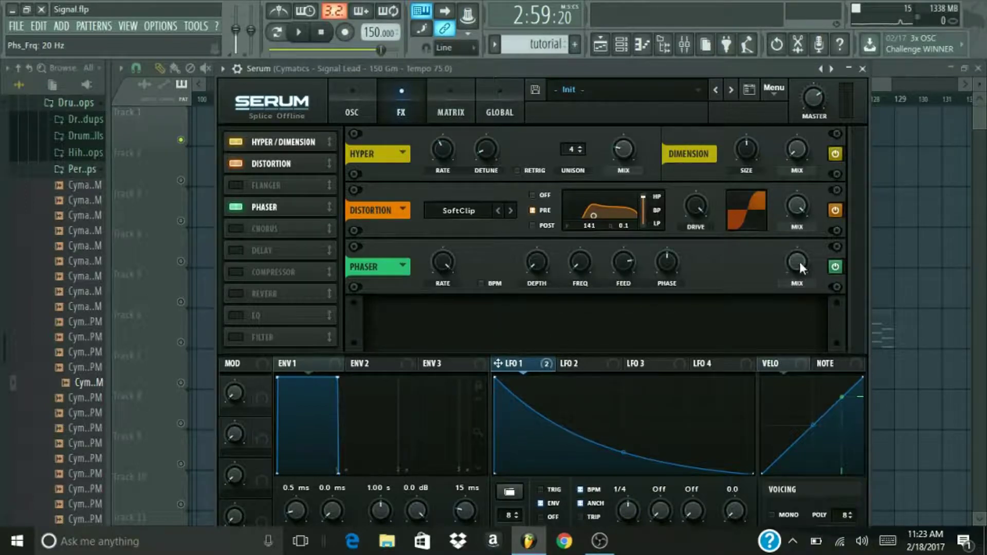
drag(801, 261, 769, 359)
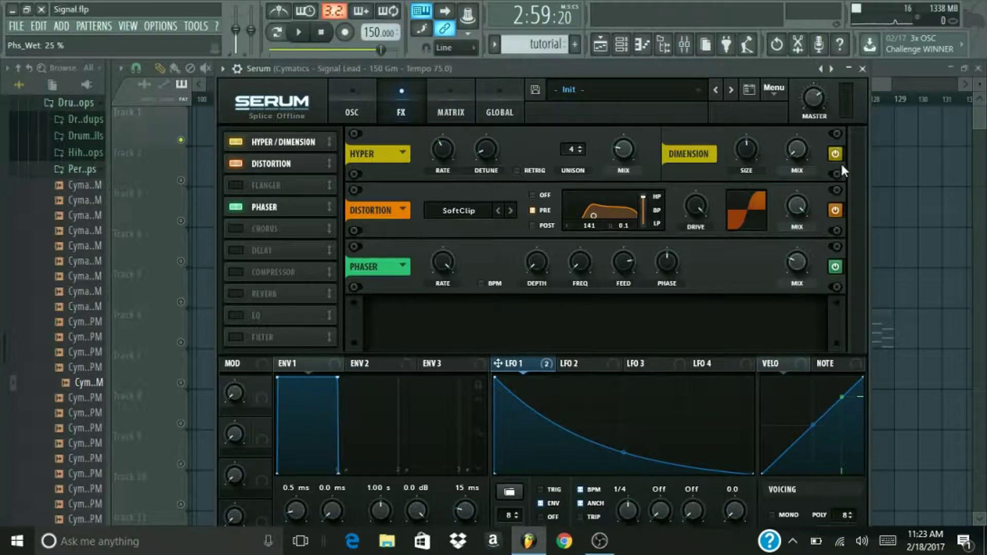
click(863, 69)
Step: Check the Lotus channel's Serum effects page, then close that window
click(558, 416)
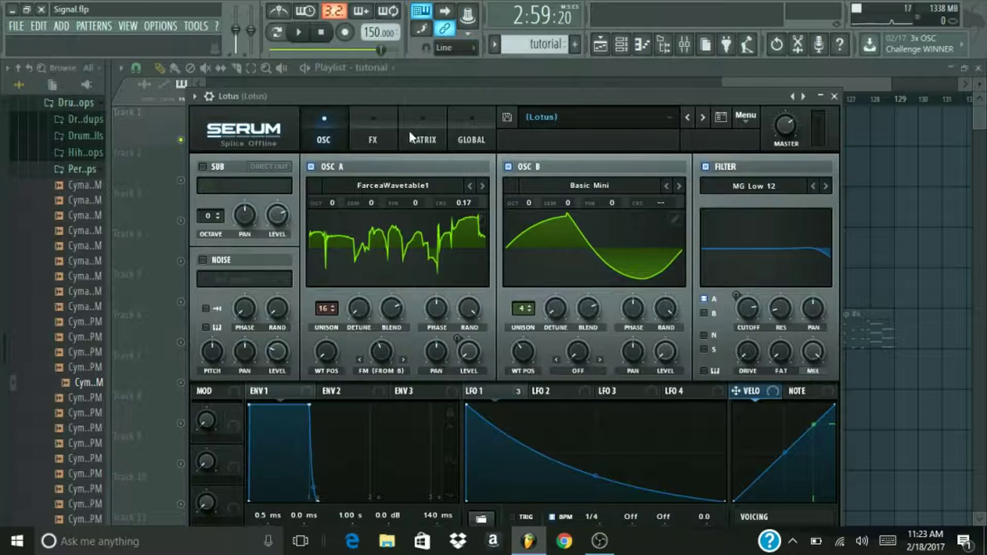
click(387, 123)
mouse_move(775, 290)
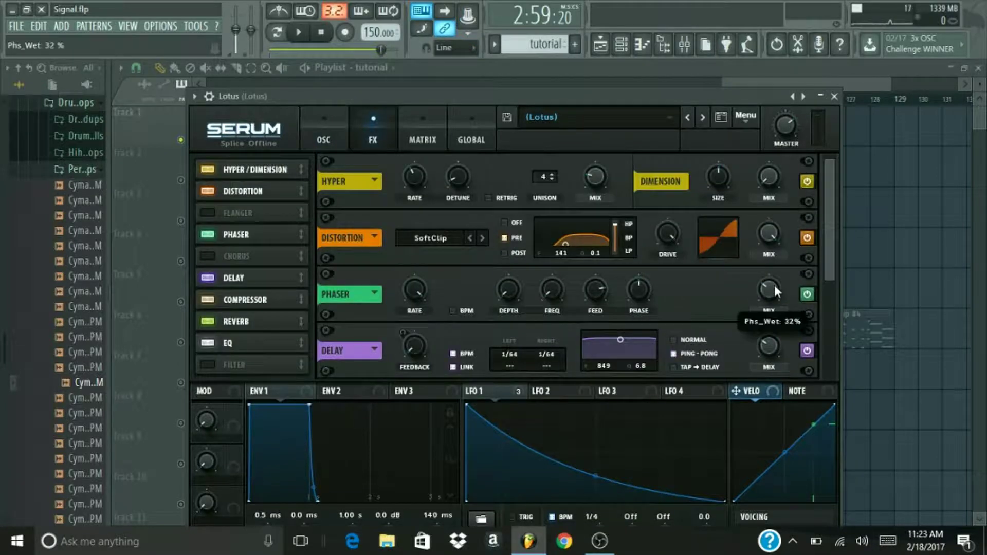
click(834, 96)
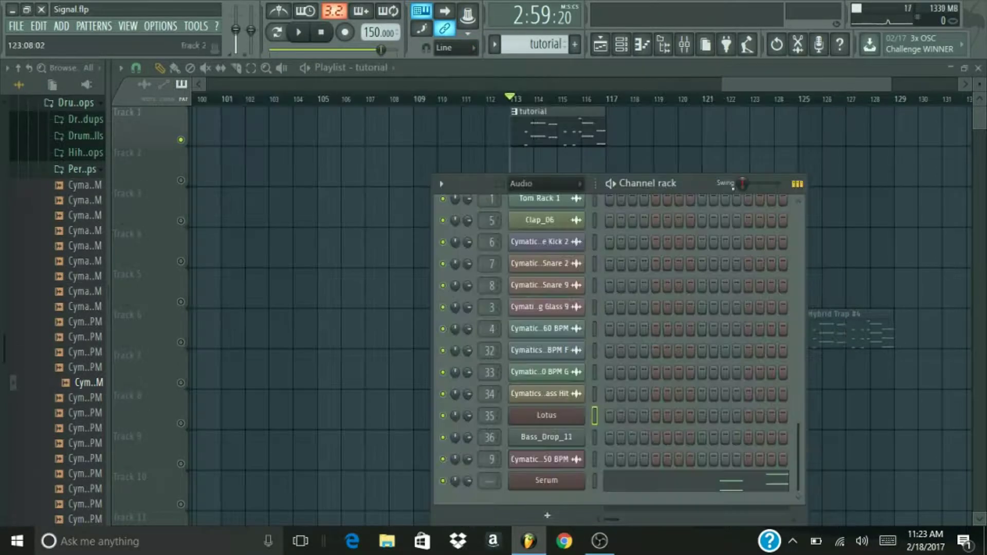
Step: Reopen the Signal Lead Serum effects and raise the Phaser mix from 25% to 32%
click(563, 484)
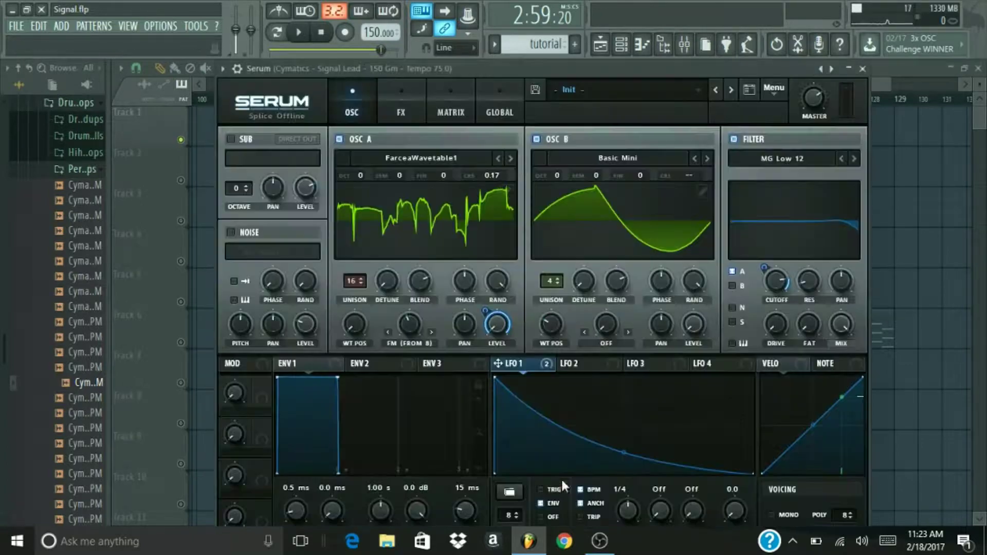
click(412, 91)
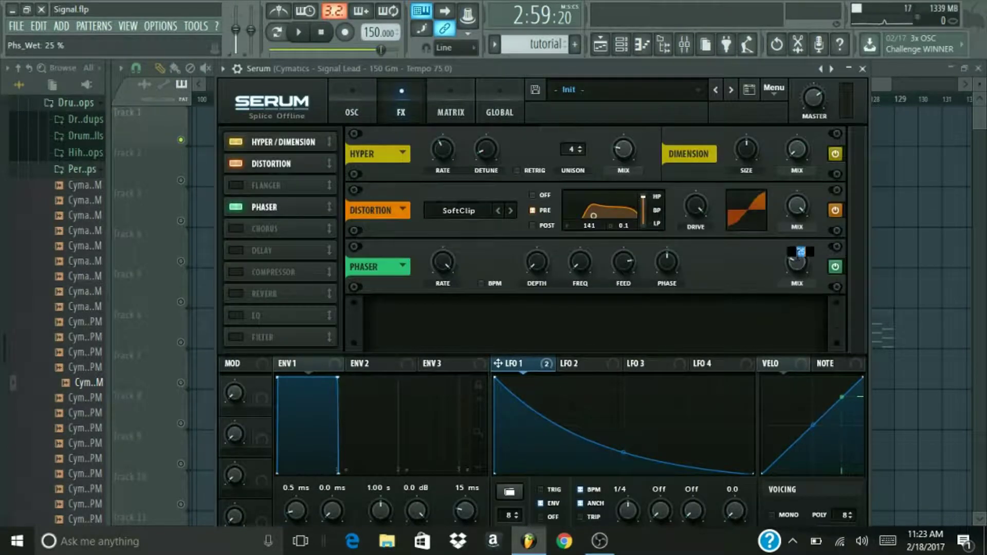
drag(800, 252, 797, 262)
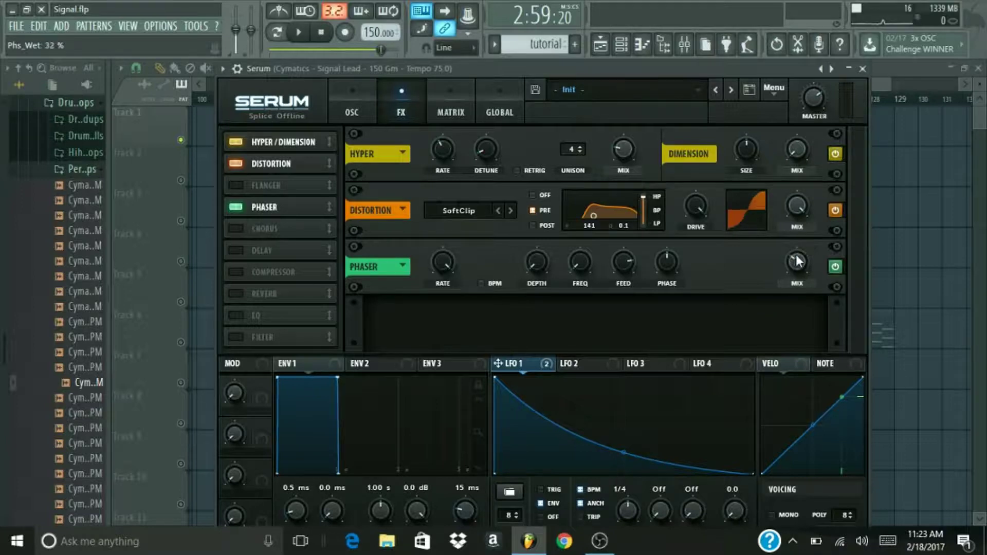
Step: Play the project briefly to hear the adjusted phaser, then stop
key(space)
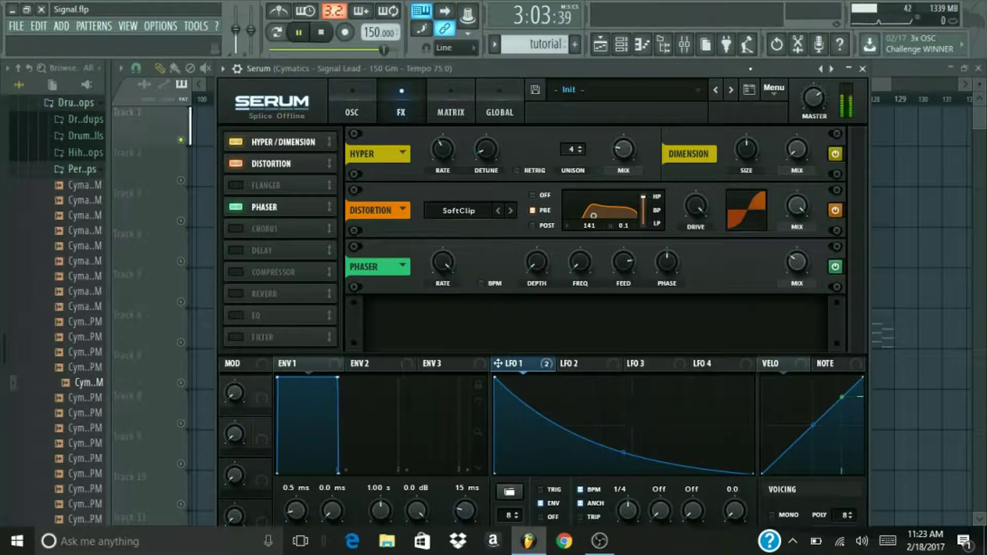
key(space)
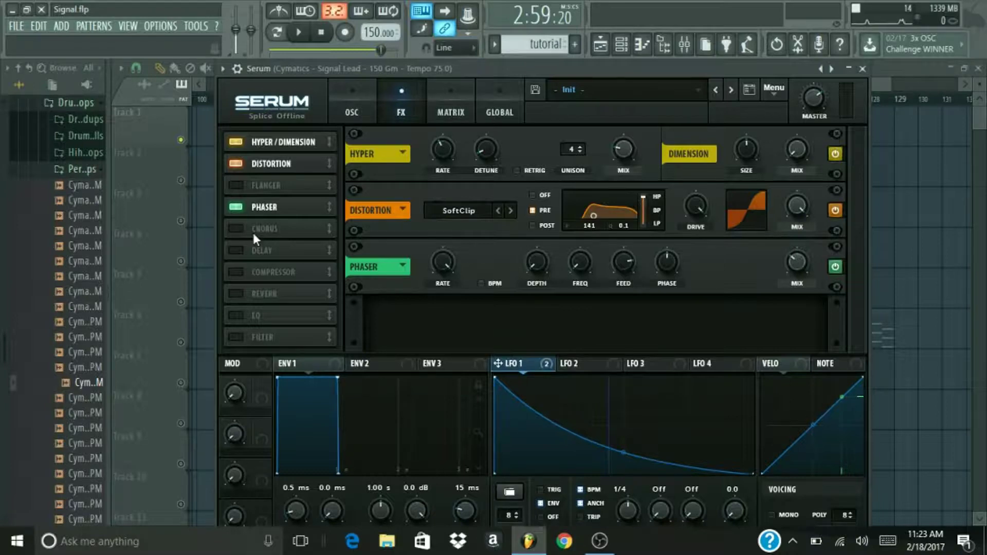
Step: Turn on the Delay with linked left/right times at 1/64 in Ping-Pong mode
click(237, 250)
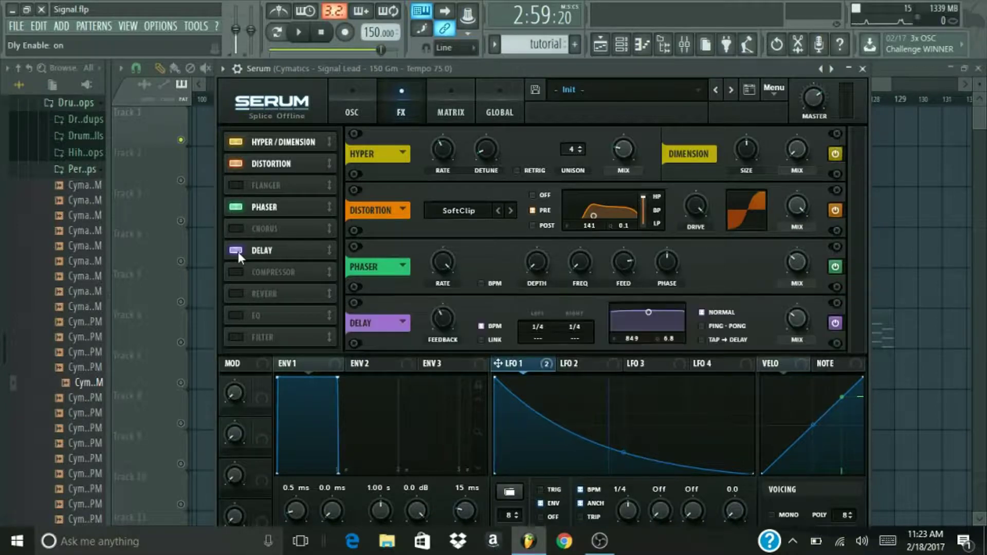
click(482, 340)
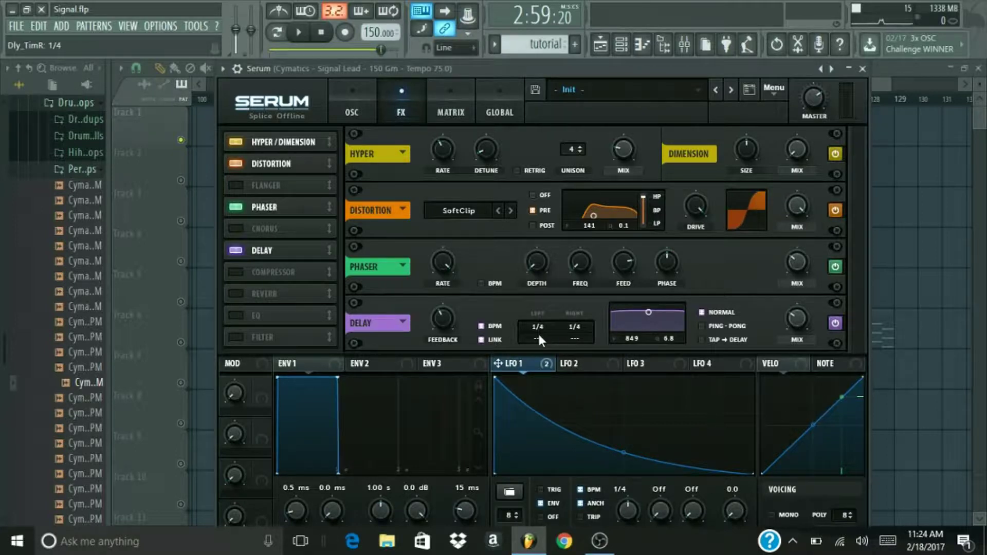
drag(538, 332, 528, 365)
click(700, 325)
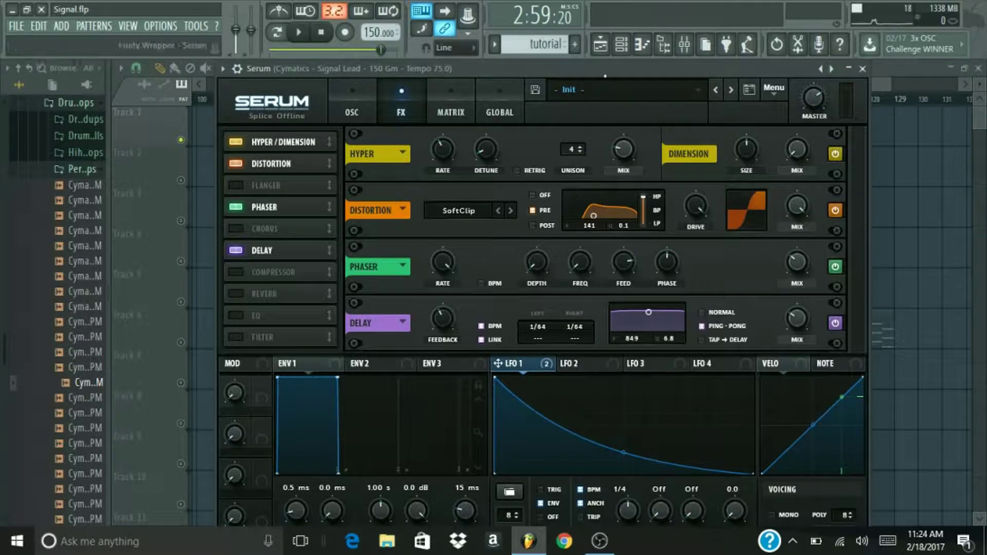
Step: Raise delay feedback from 40% to 82% while listening, then reopen Serum's effects page
key(space)
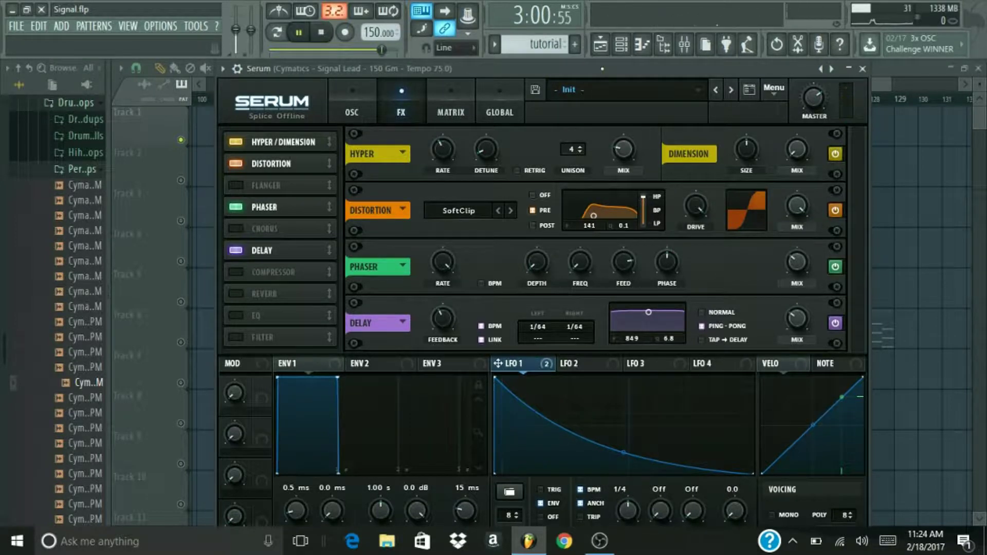
mouse_move(443, 313)
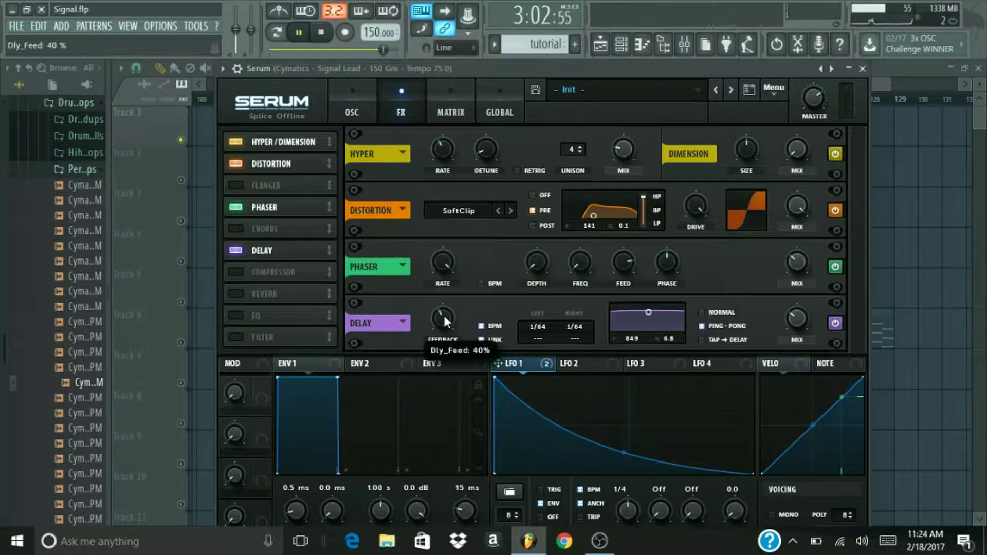
drag(444, 314, 453, 252)
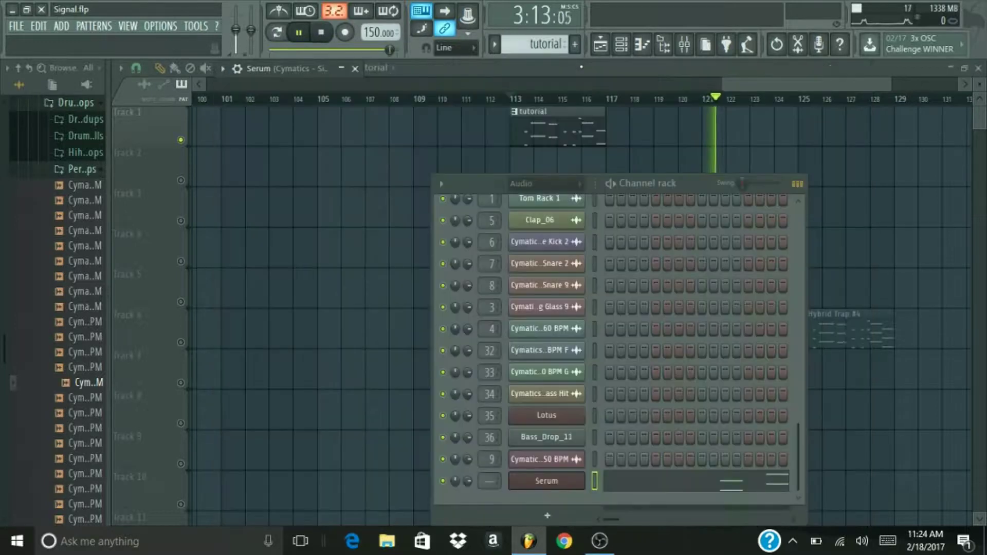
click(541, 484)
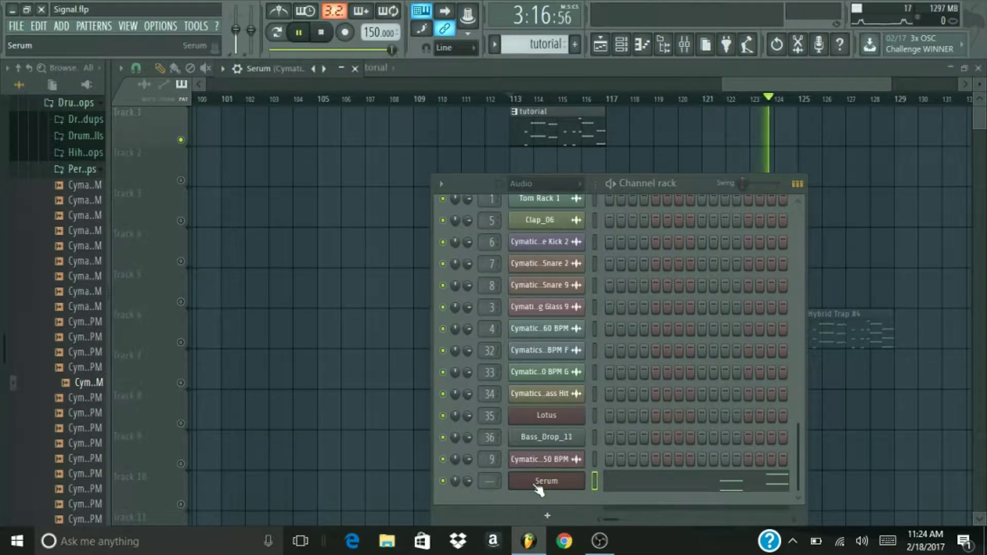
click(341, 68)
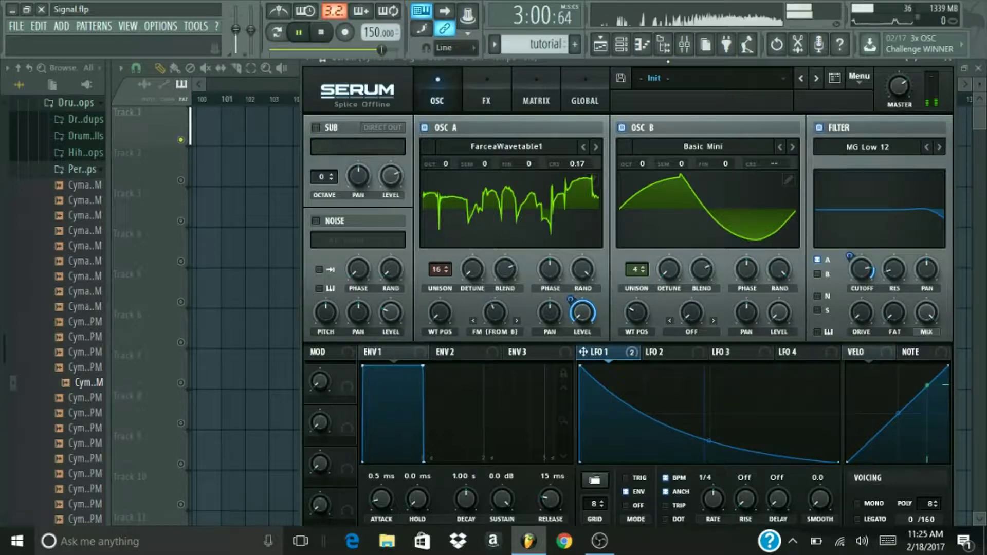
key(space)
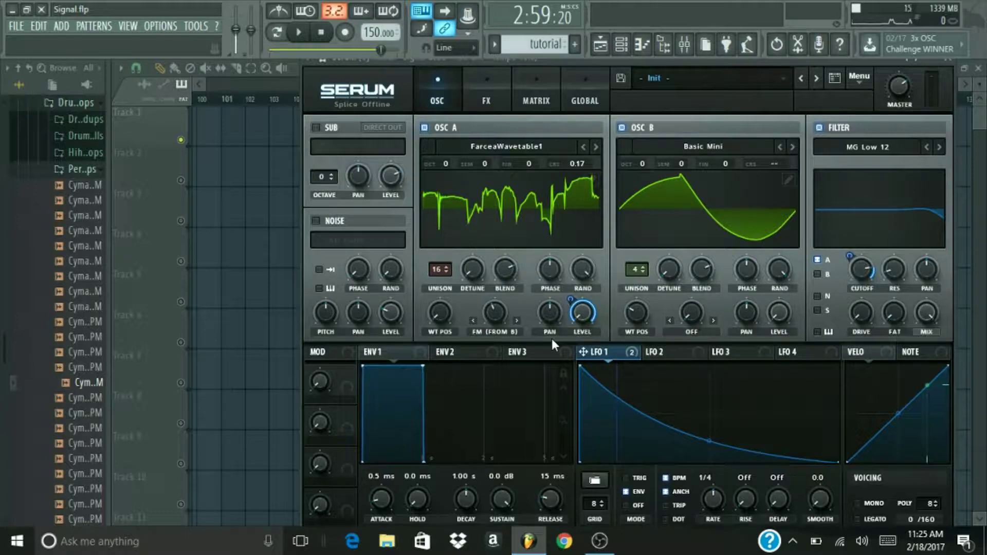
click(491, 102)
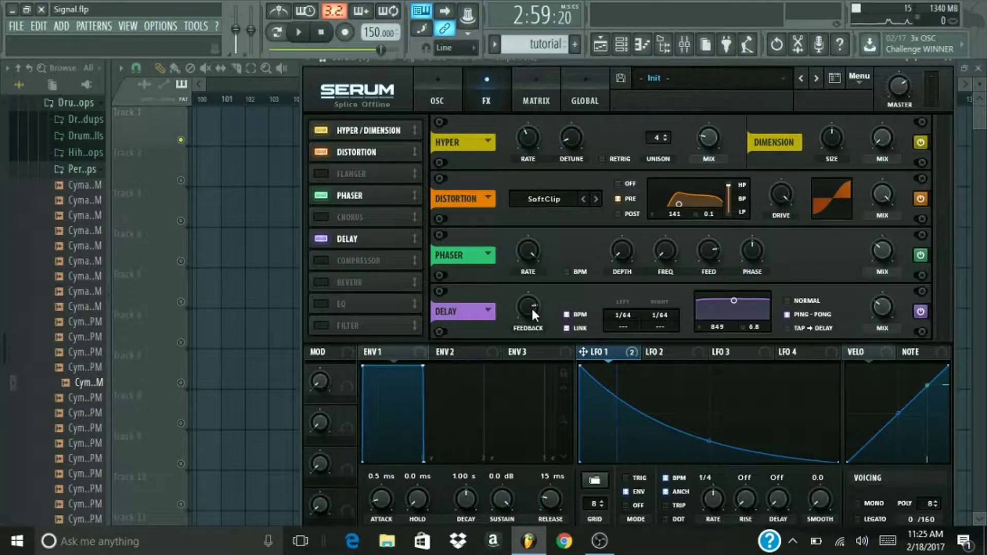
Step: Set Delay feedback to 0% and modulate it with LFO 1 at an amount of about 70
mouse_move(532, 309)
drag(531, 306, 532, 355)
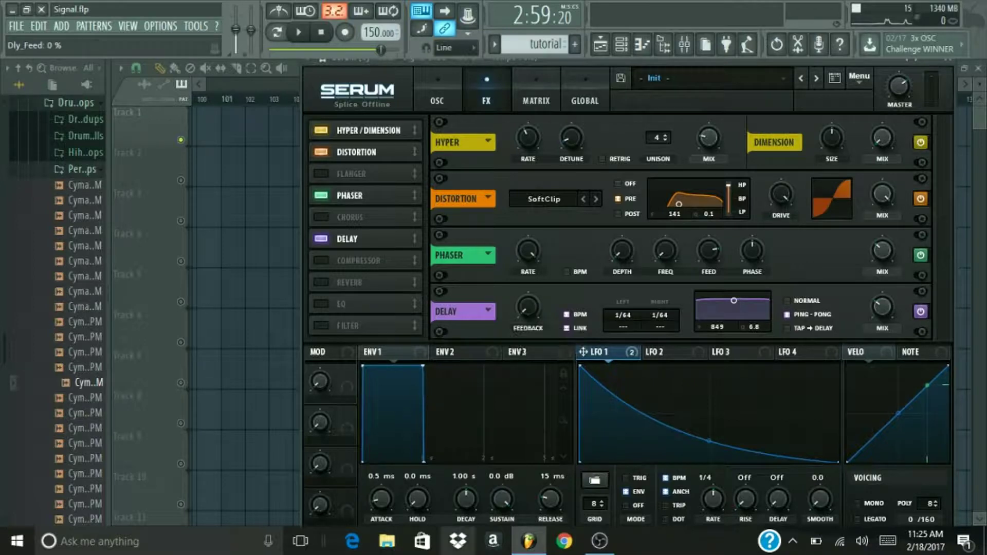
drag(585, 352, 526, 310)
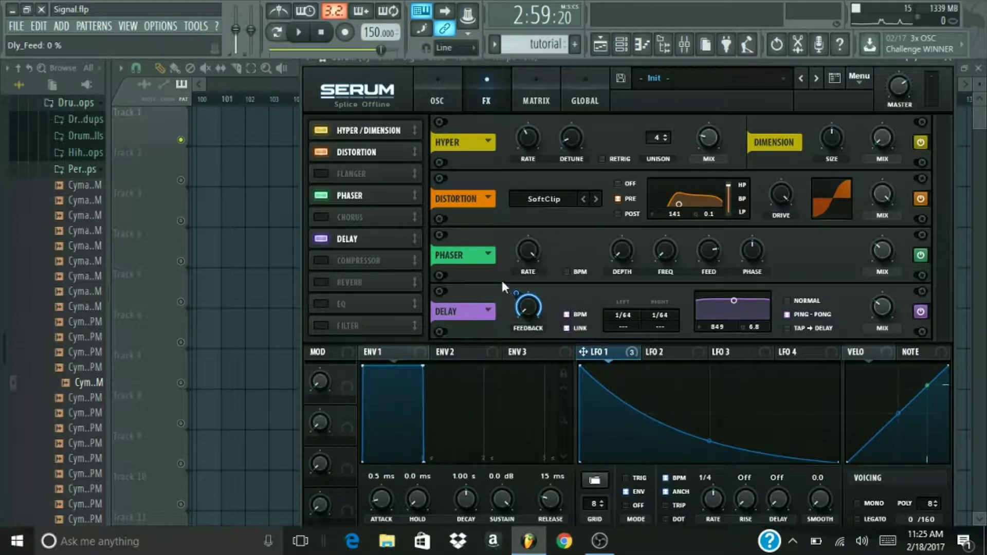
mouse_move(516, 292)
drag(516, 292, 513, 314)
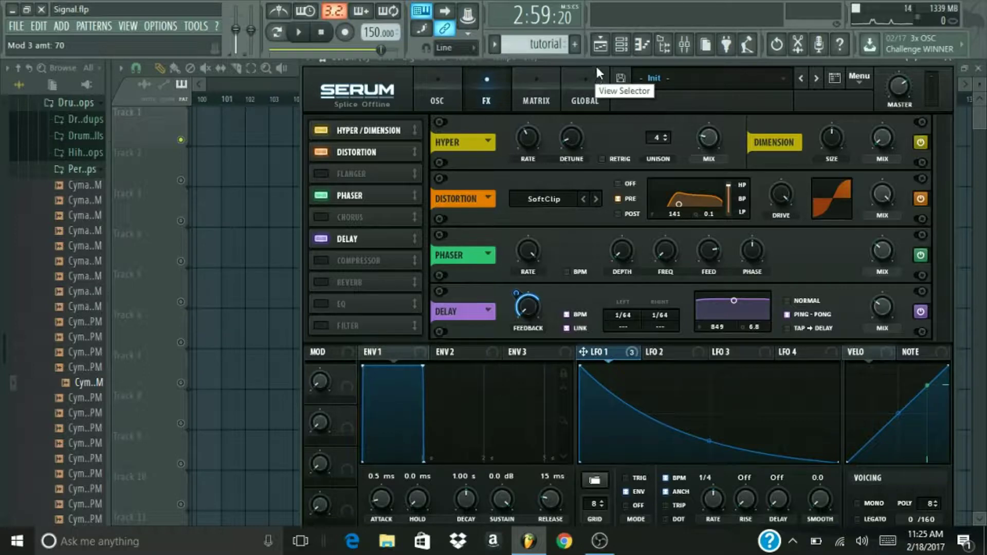
Step: Audition the LFO-modulated delay, then switch on the Compressor
key(space)
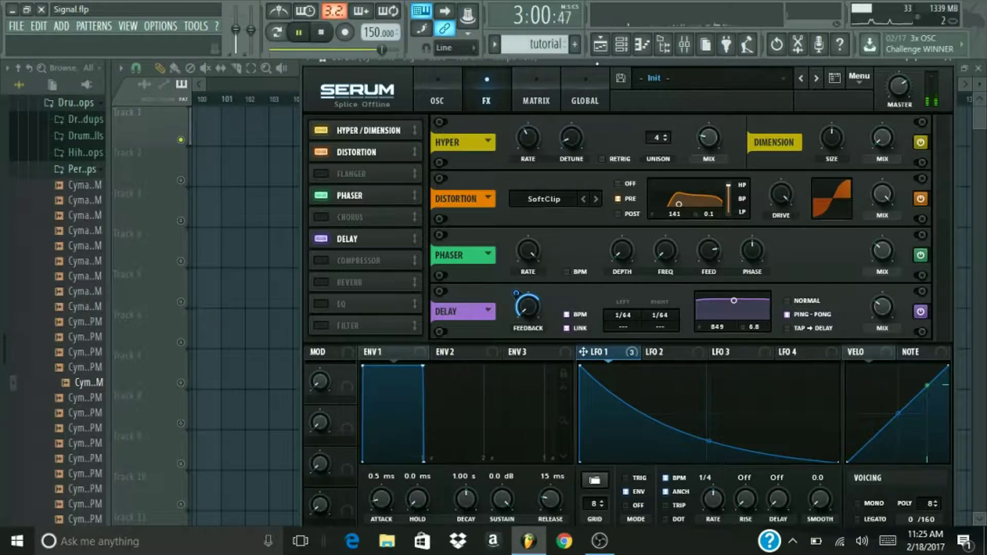
key(space)
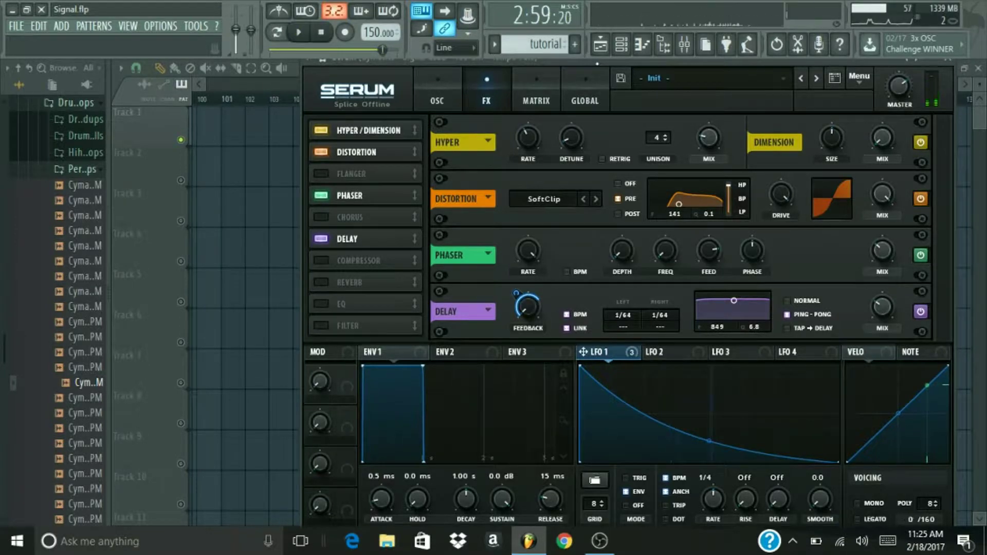
click(332, 258)
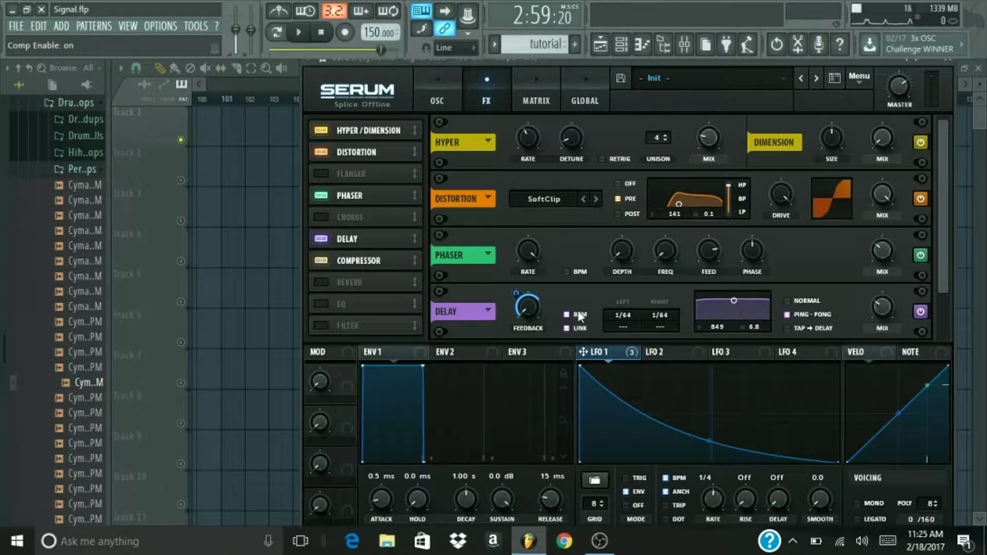
click(350, 260)
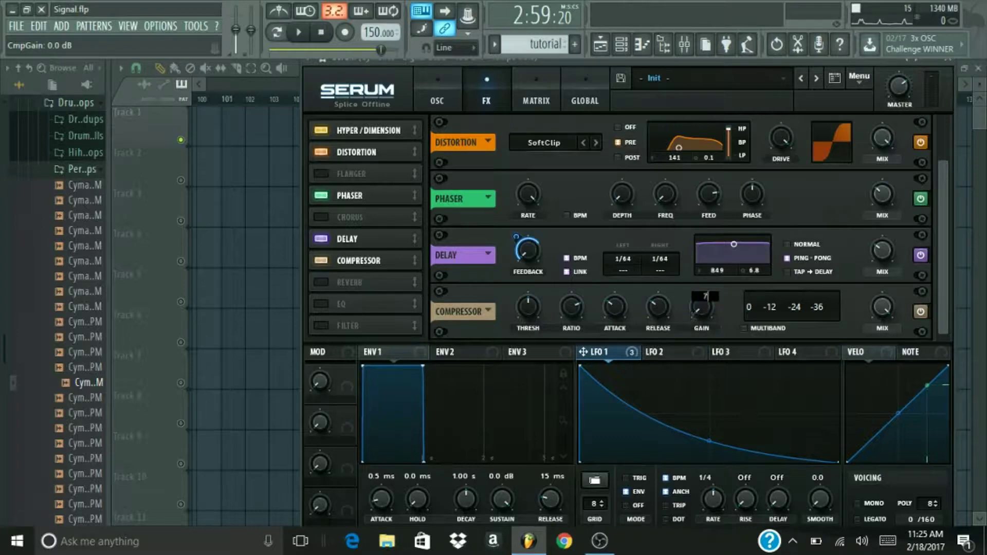
Step: Preview the compressed sound, then switch on the Reverb
scroll(691, 310, up, 4)
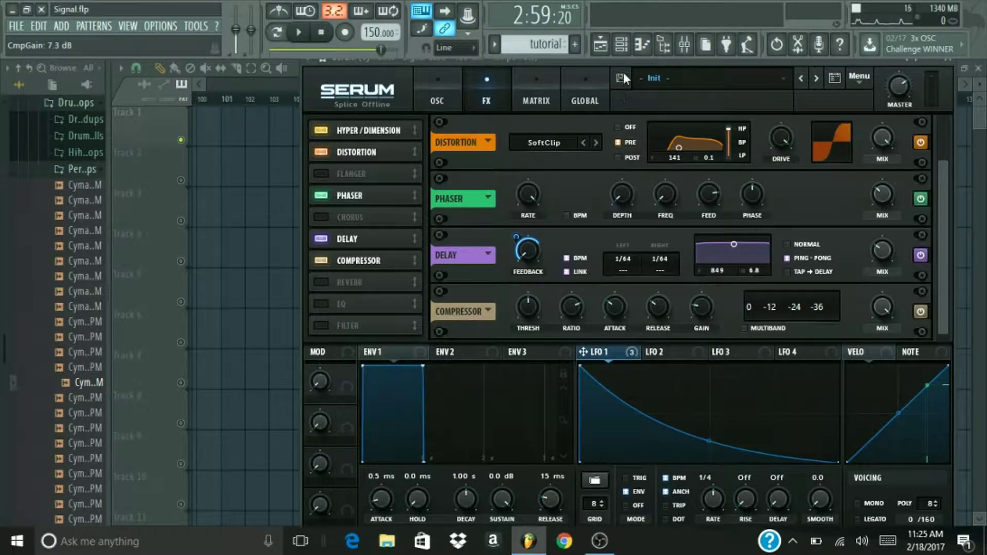
key(space)
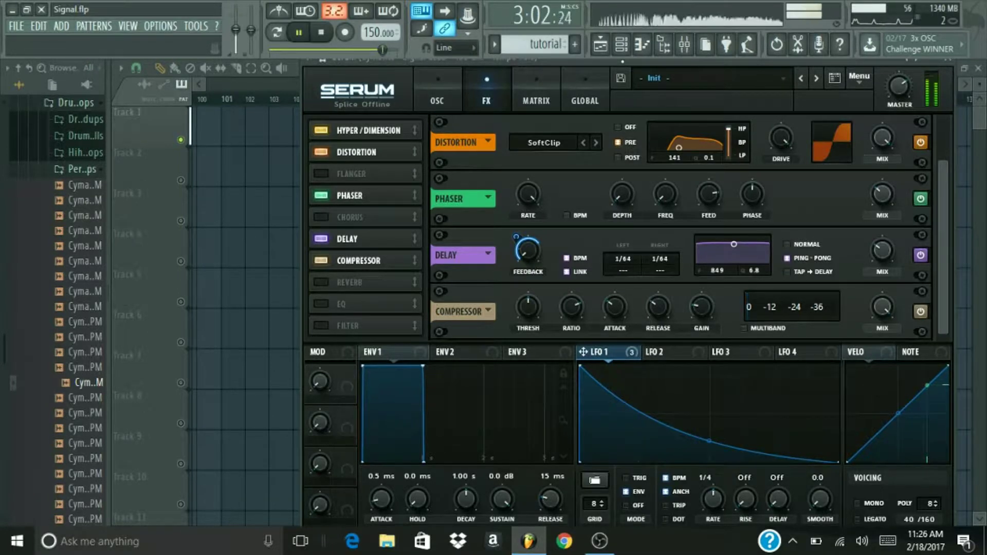
key(space)
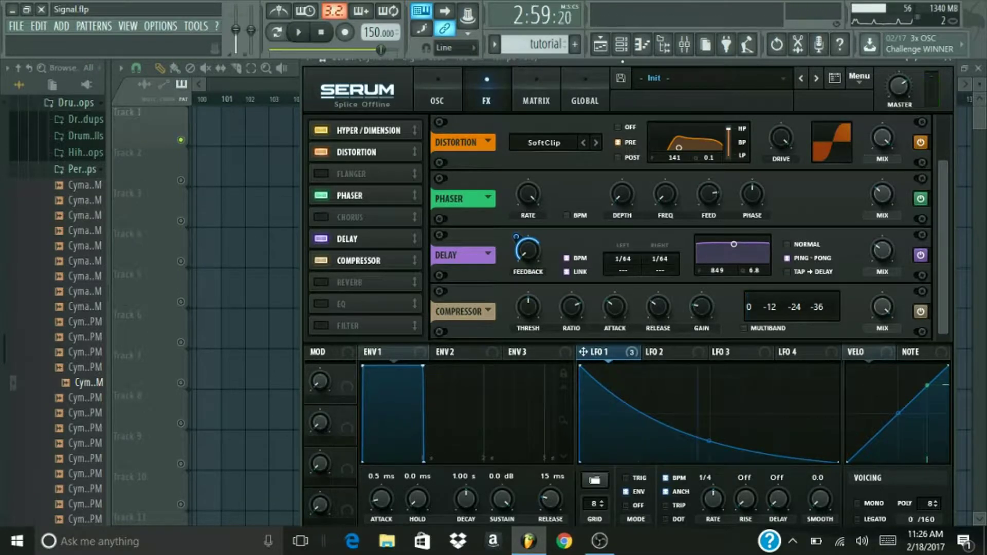
click(321, 282)
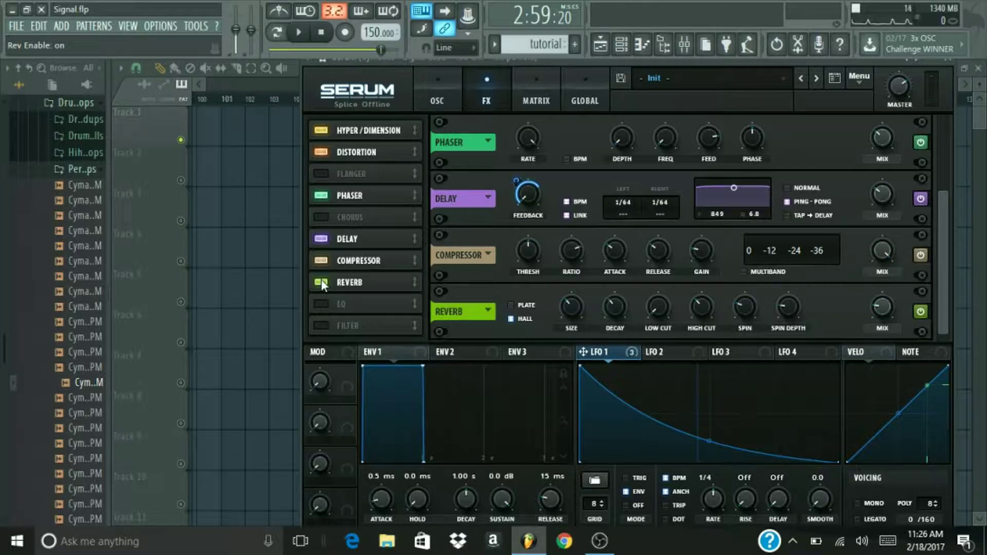
Step: Set the reverb to Plate mode with 19% size and preview it
click(511, 305)
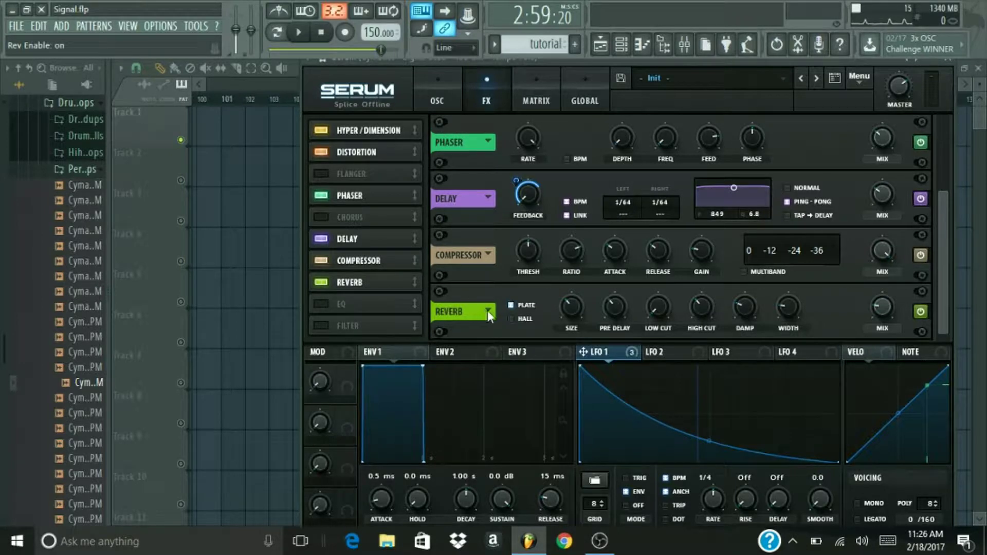
double_click(575, 304)
text(19)
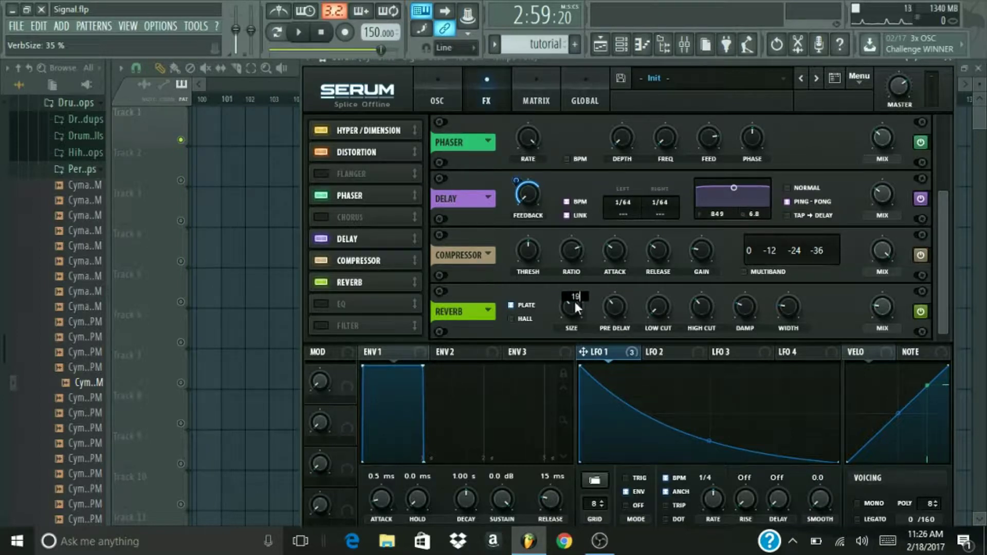
key(Return)
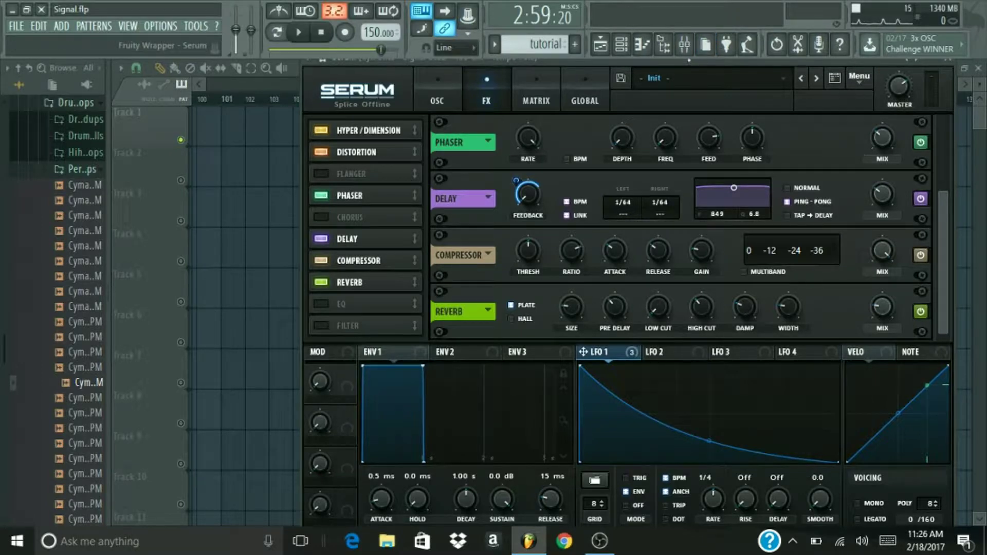
key(space)
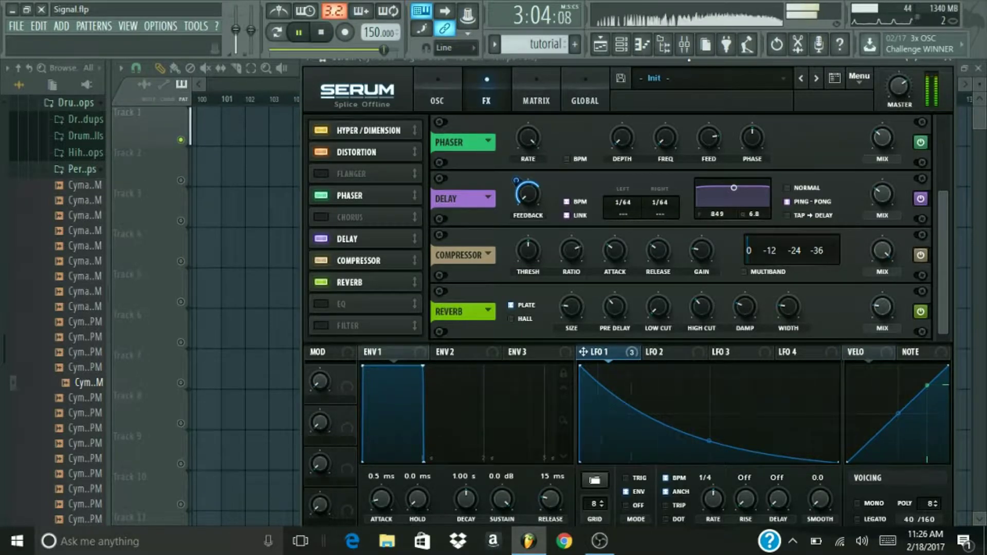
key(space)
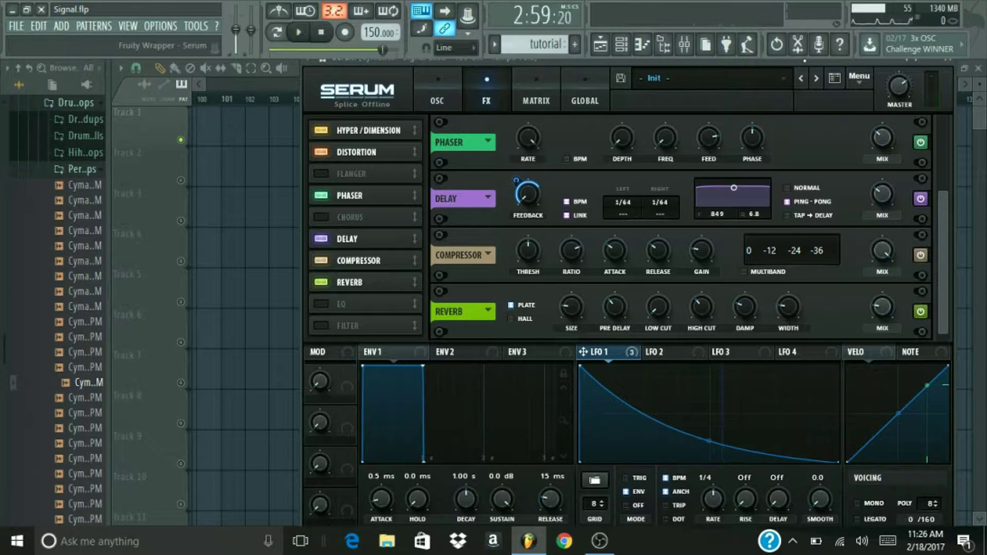
Step: Lower the reverb wet mix from 20% to 14% and audition the result
mouse_move(882, 304)
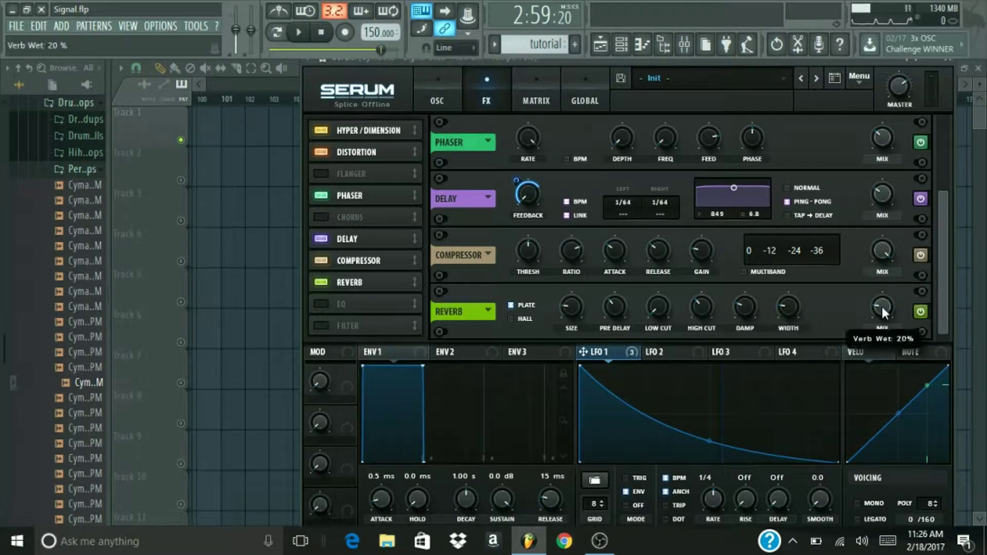
drag(881, 310, 881, 316)
key(space)
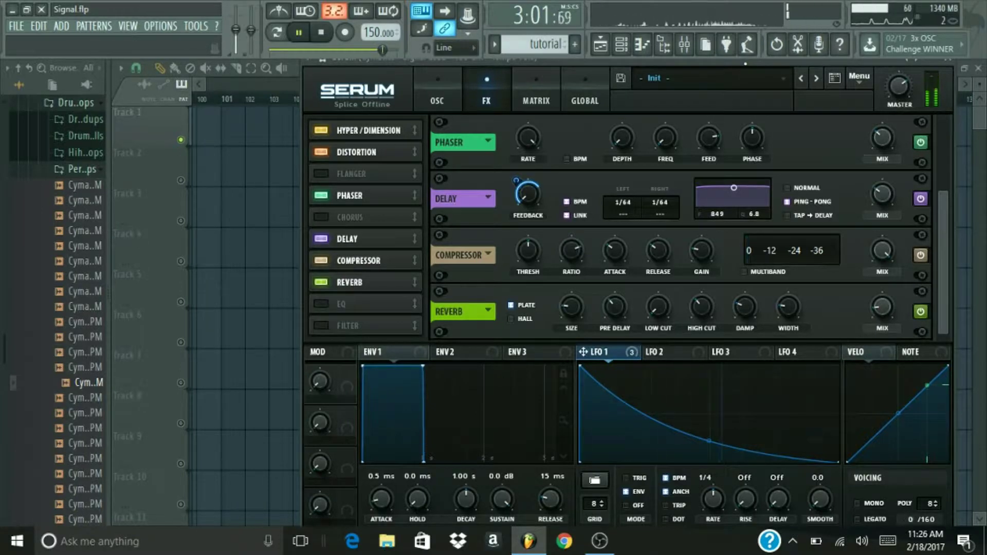
key(space)
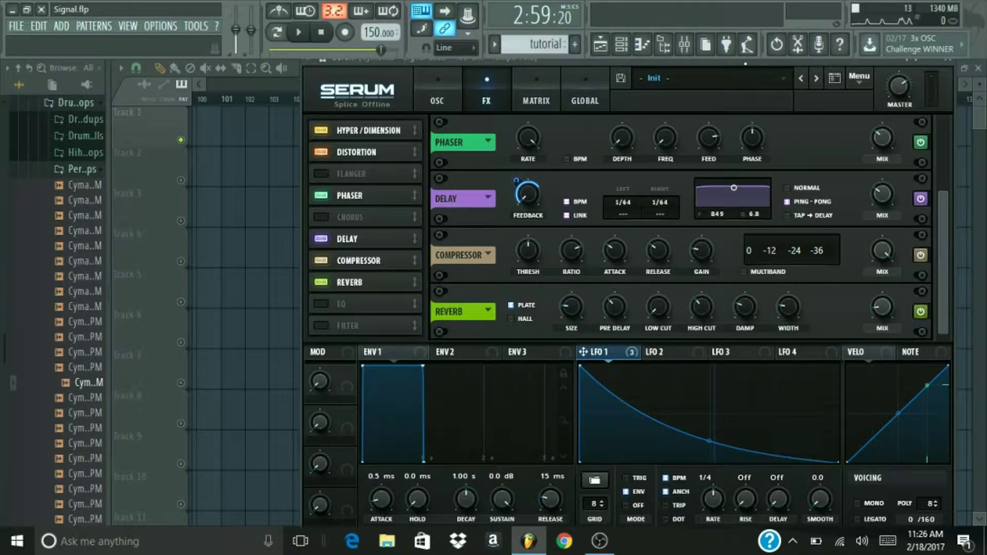
Step: Turn on Serum's EQ, boost the high band gain by 4, and start playback
click(324, 303)
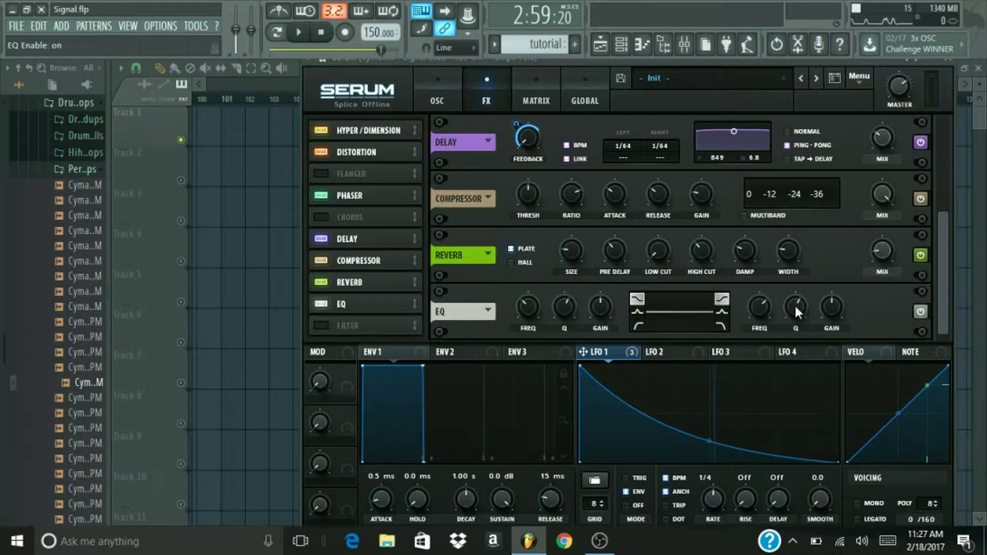
double_click(830, 307)
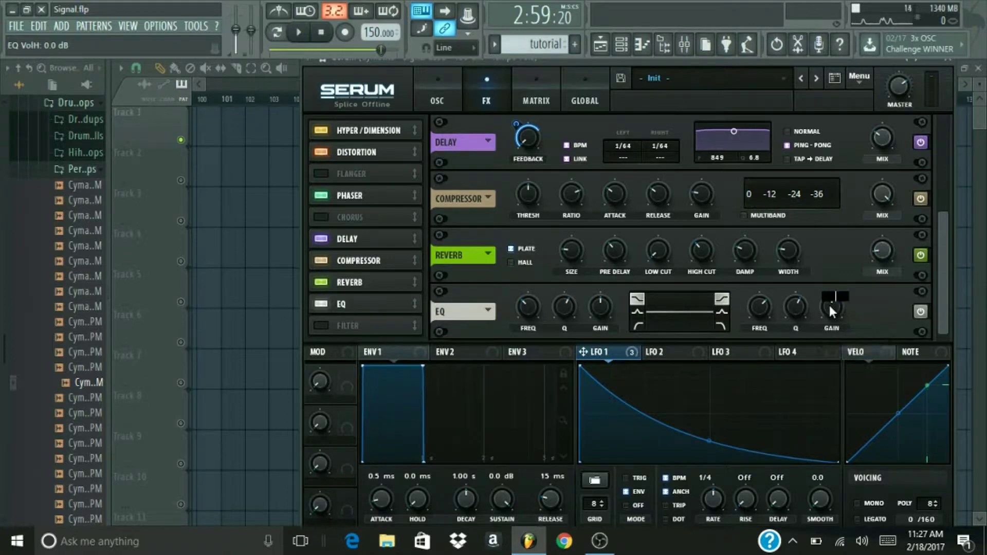
text(4)
key(Return)
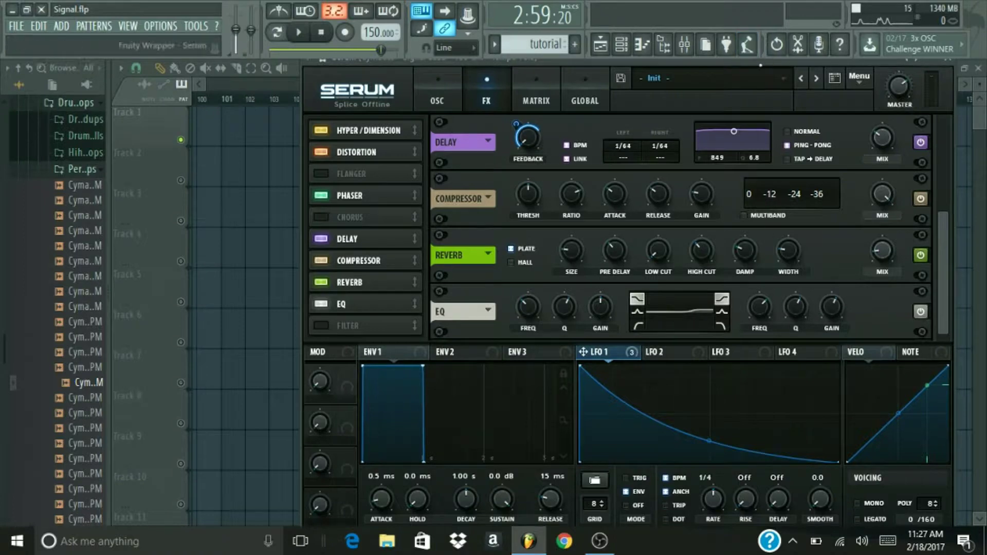
key(space)
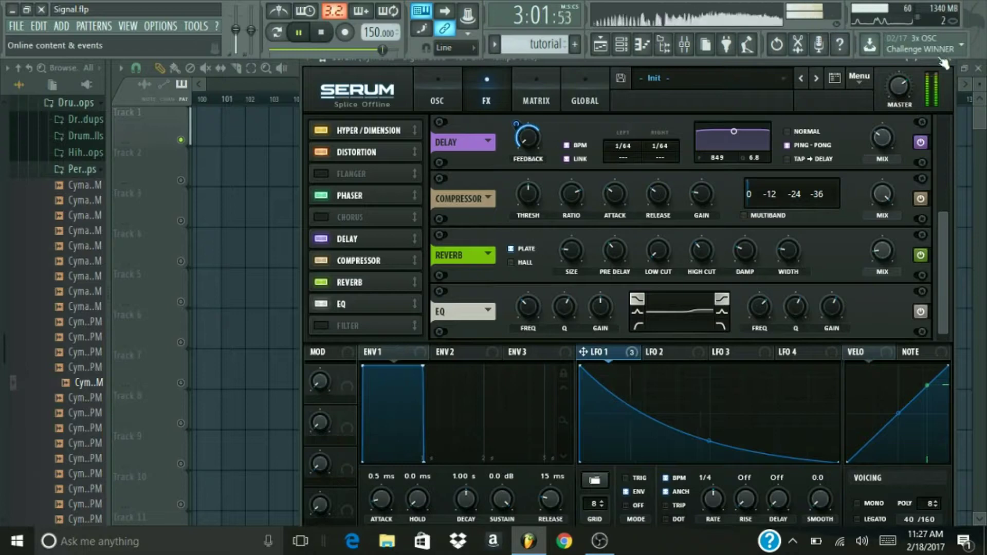
Step: Close Serum, delete the Hybrid Trap clips at bars 81 and 85, and unmute every track
click(978, 68)
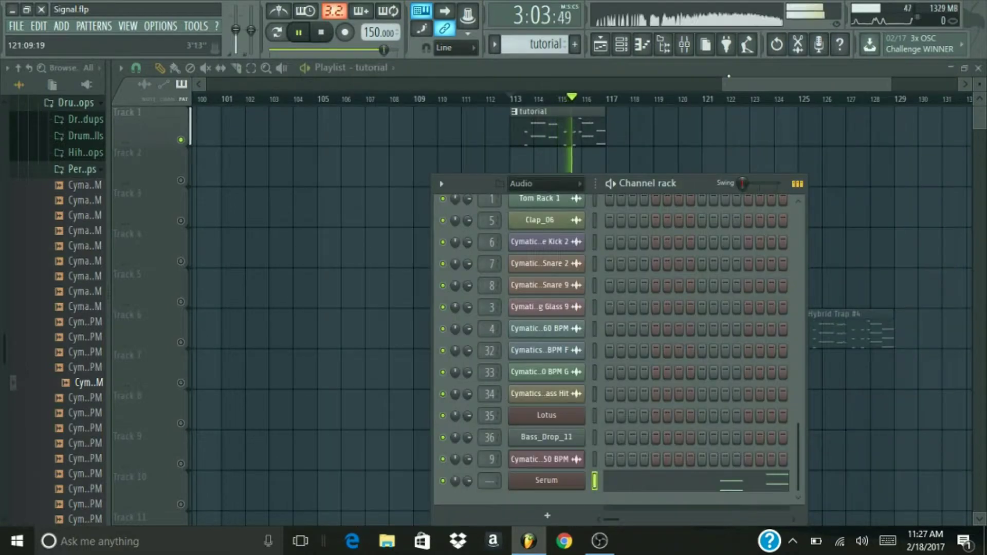
click(698, 82)
key(space)
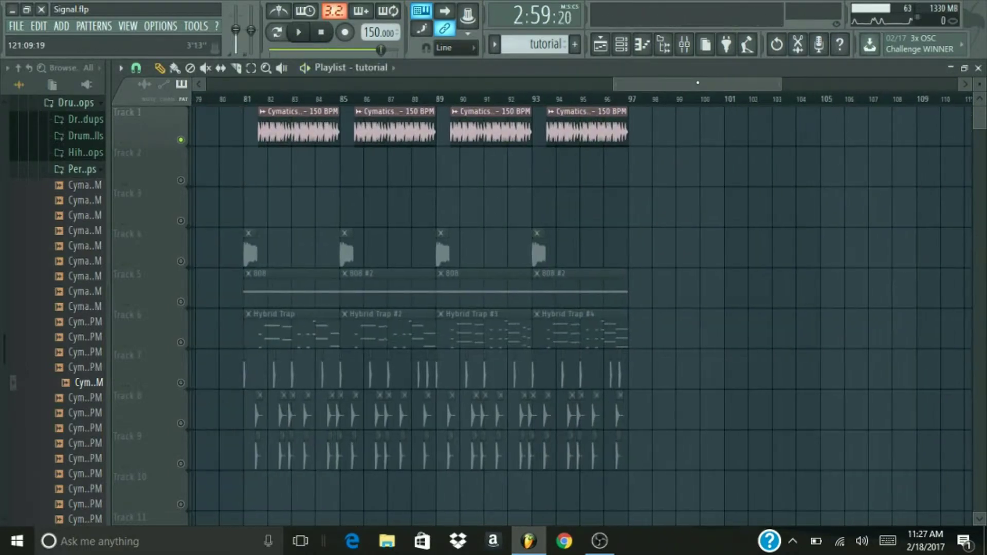
right_click(276, 333)
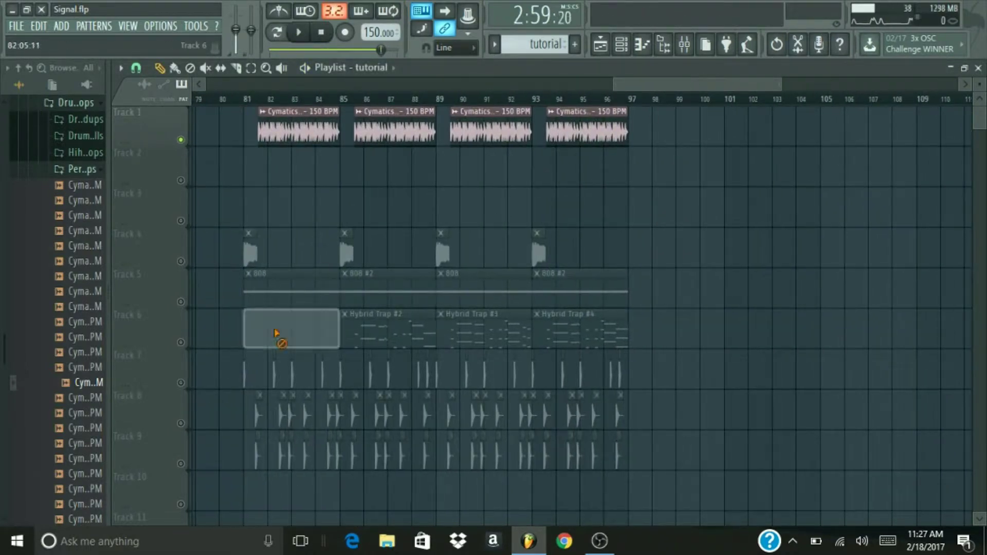
right_click(368, 324)
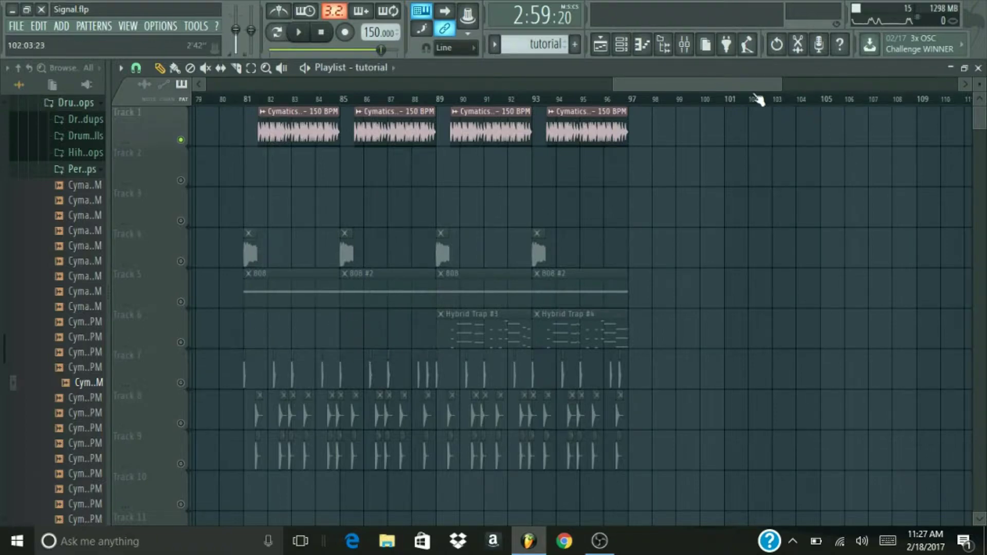
click(180, 342)
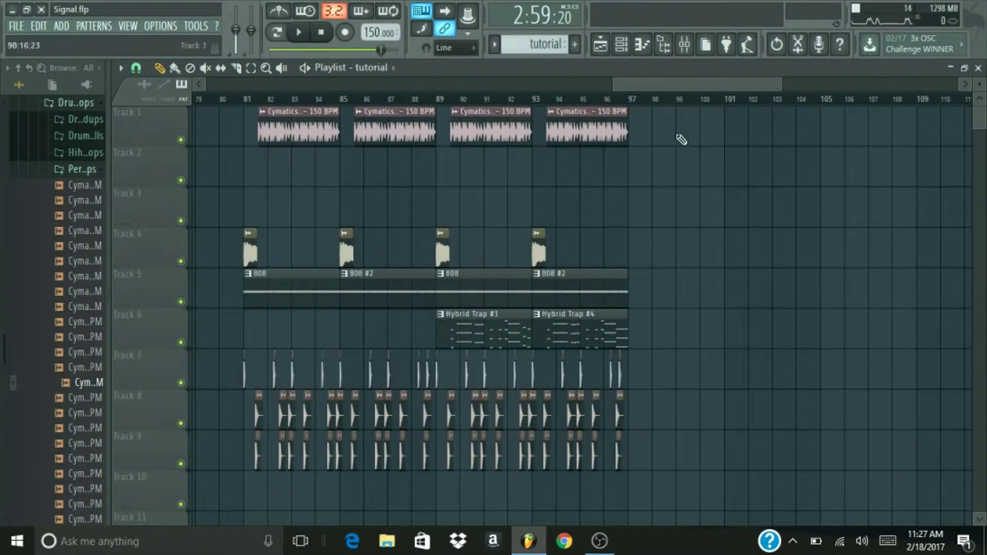
Step: Place tutorial pattern clips on Track 6 at bars 81 and 85, then set position to bar 81
scroll(566, 258, right, 4)
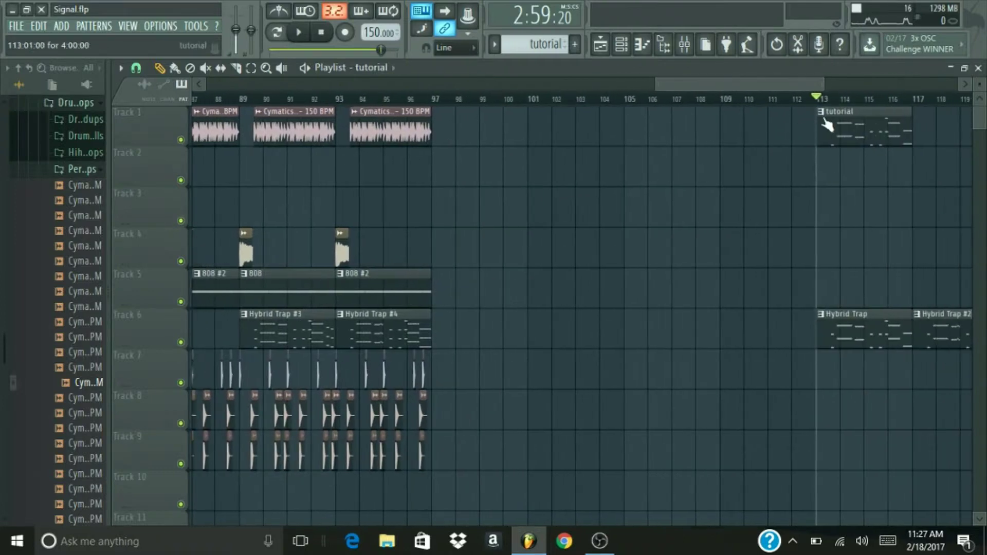
click(822, 114)
click(719, 146)
click(520, 335)
drag(507, 341, 263, 319)
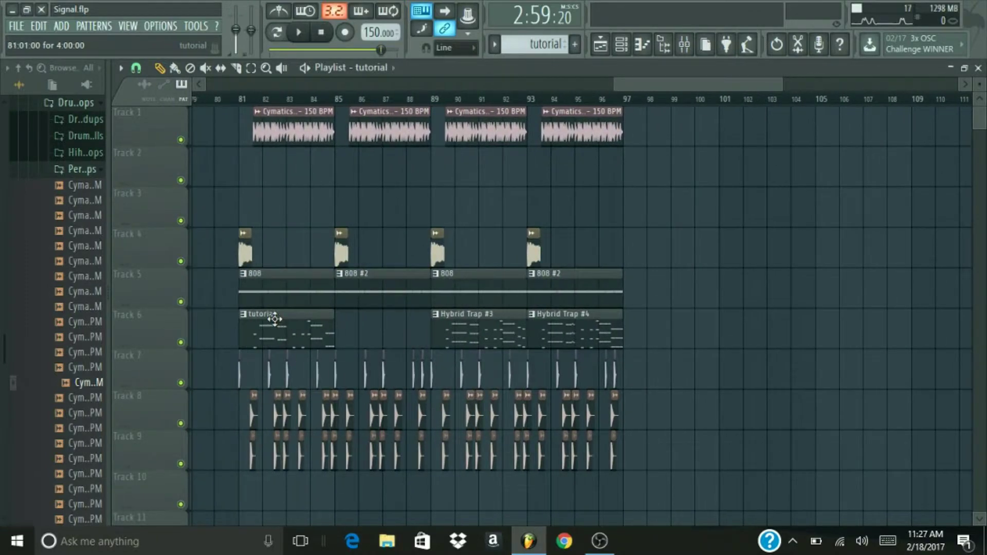
click(342, 329)
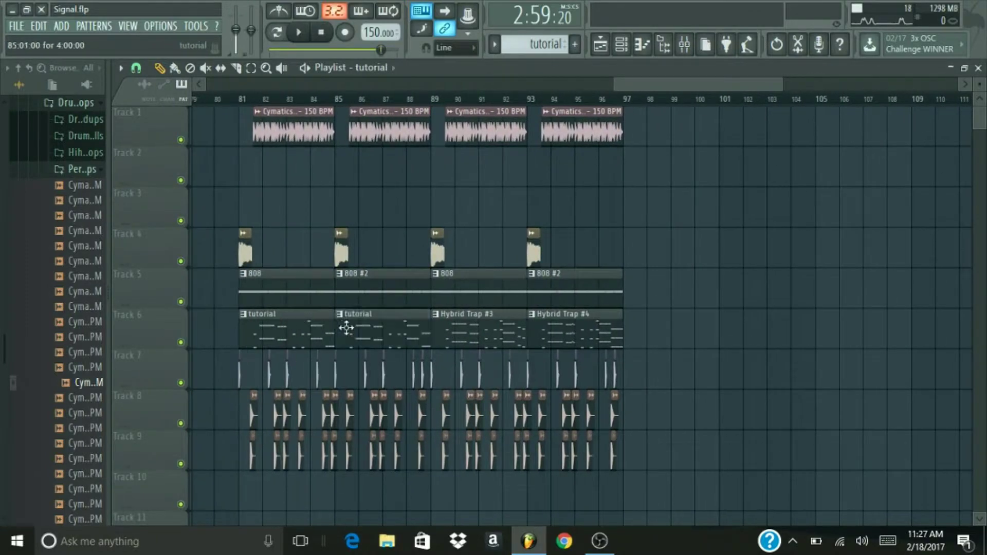
click(239, 98)
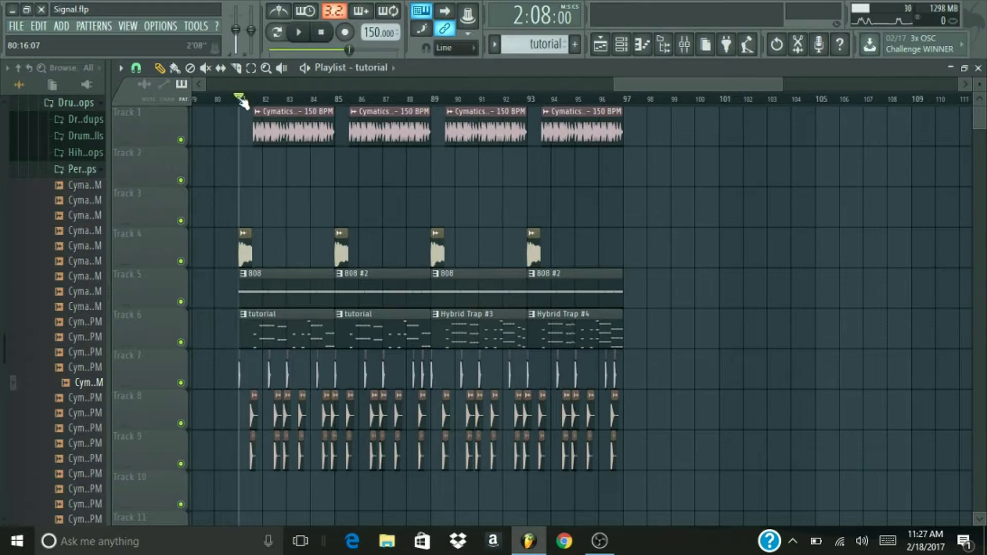
key(space)
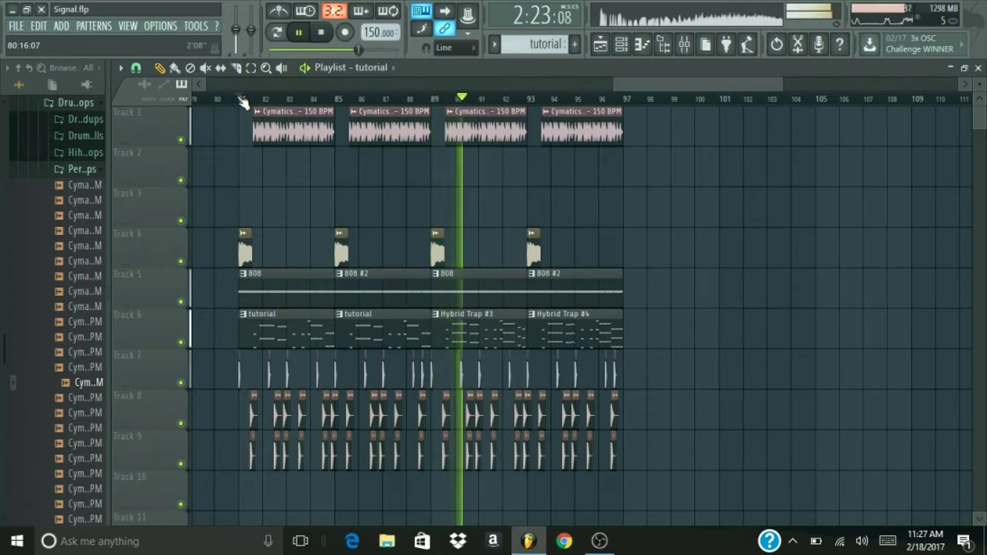
key(space)
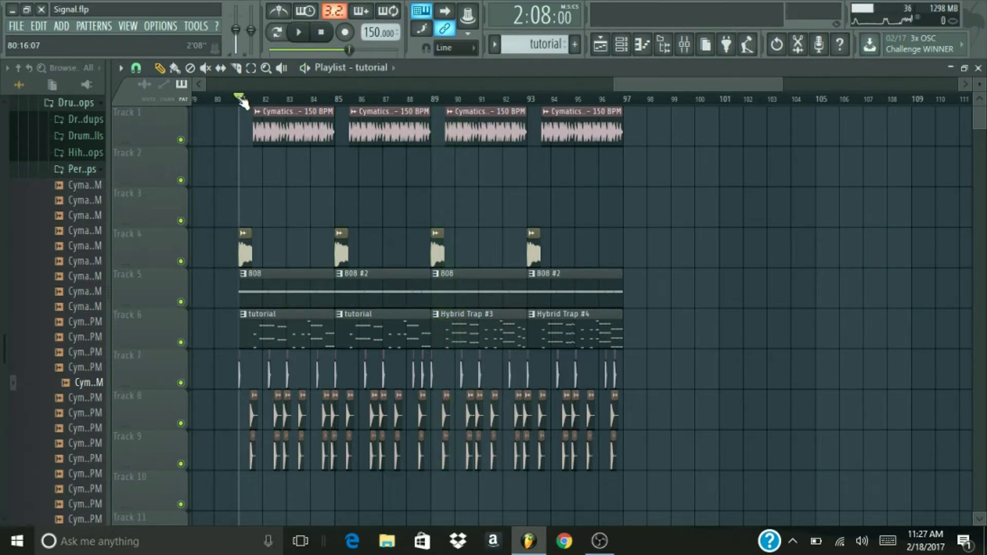